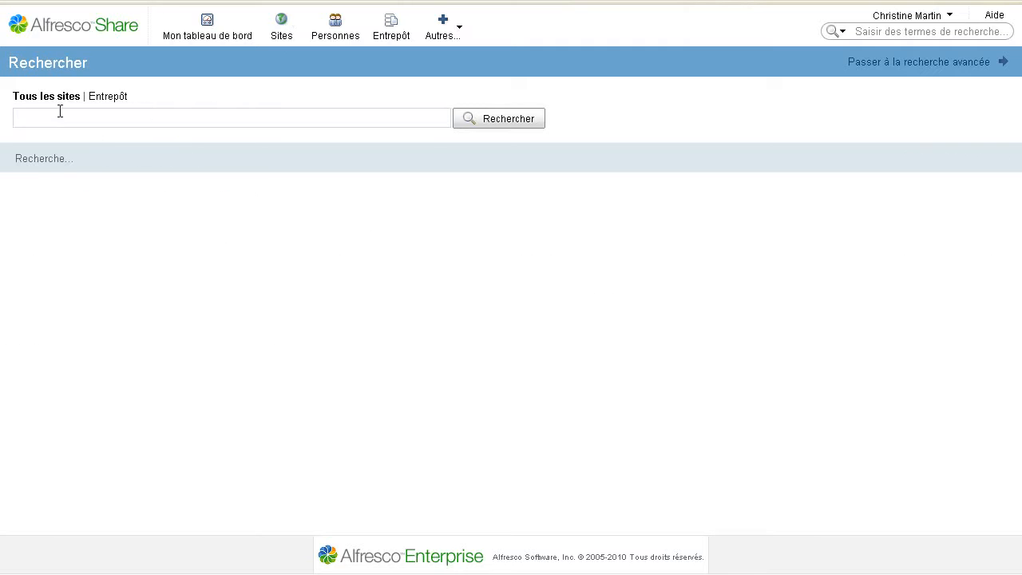
Replace the tag:demo query with a modifier: search for the user's username
{"action": "left_click_drag", "start_coordinate": [116, 117], "coordinate": [3, 120]}
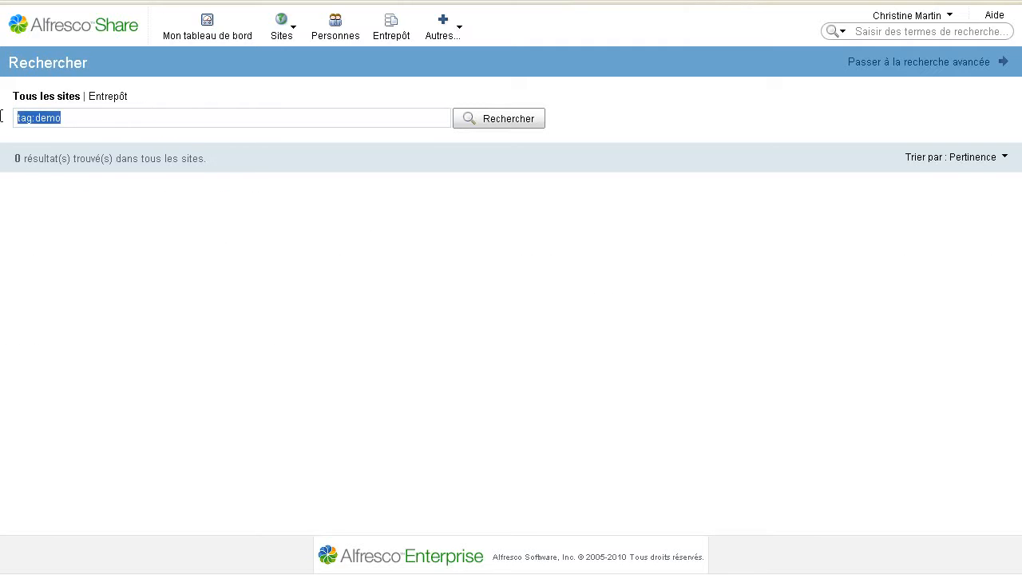
{"action": "type", "text": "modifier"}
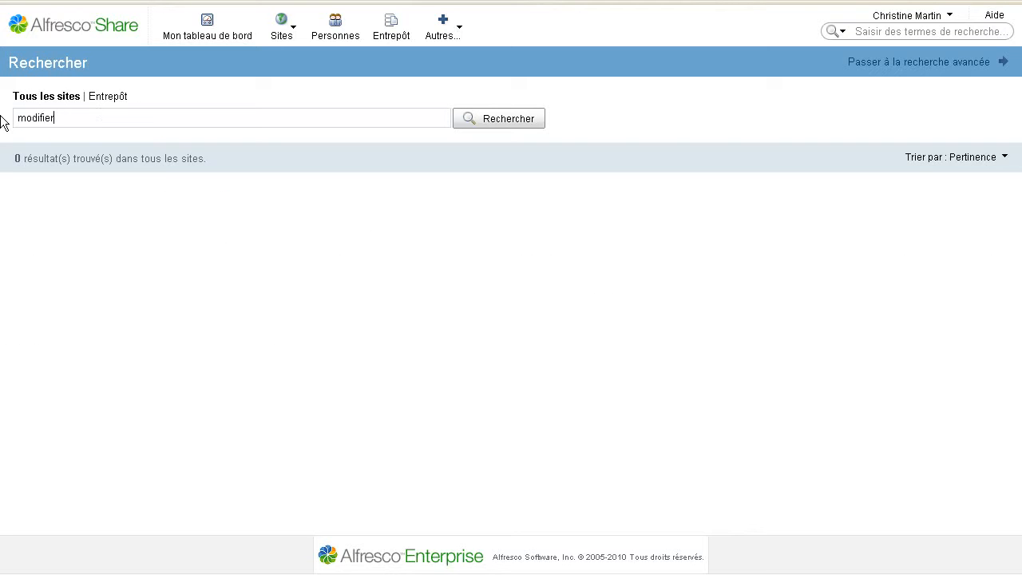
{"action": "key", "text": "Return"}
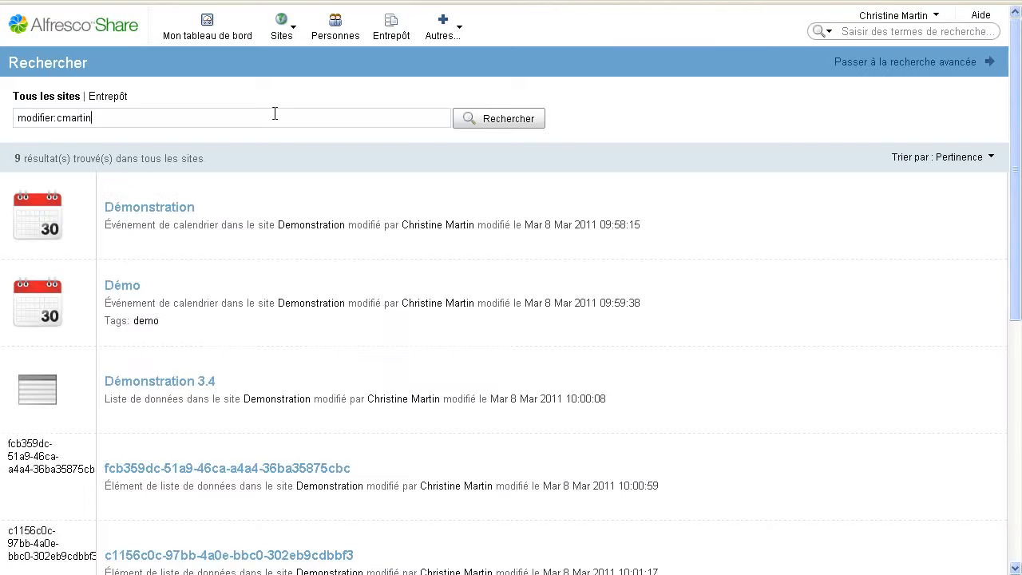
Change the query from modifier: to creator: to list the user's created items
{"action": "left_click_drag", "start_coordinate": [53, 117], "coordinate": [4, 118]}
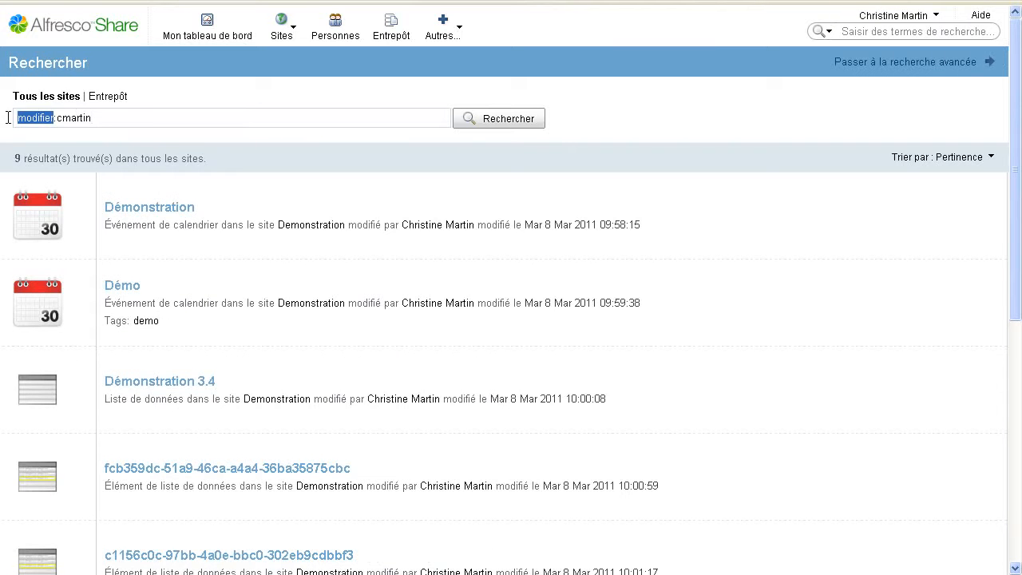
{"action": "type", "text": "creator"}
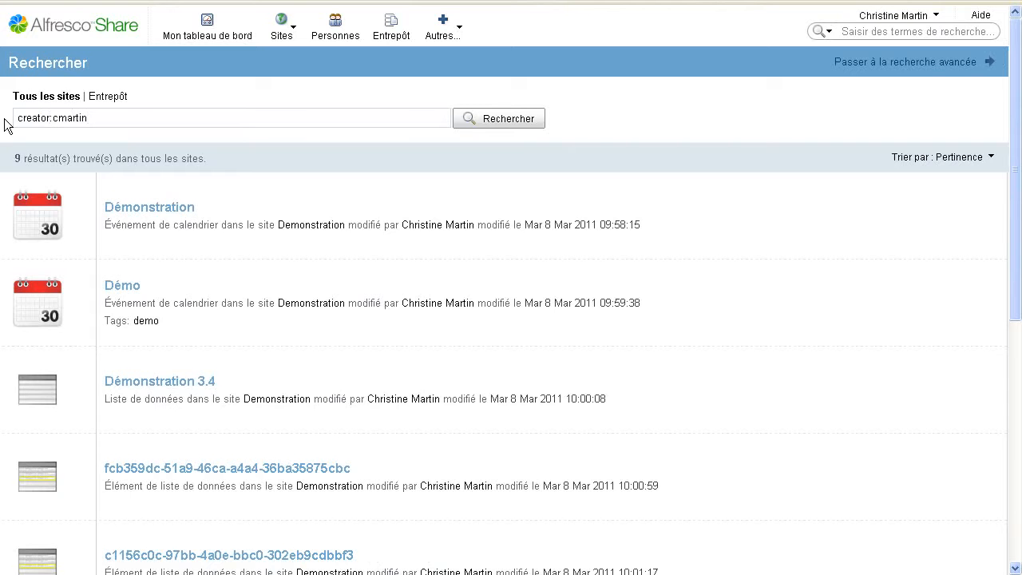
{"action": "key", "text": "Return"}
Switch the creator search scope to Entrepôt and review the 22 repository results
{"action": "left_click", "coordinate": [108, 96]}
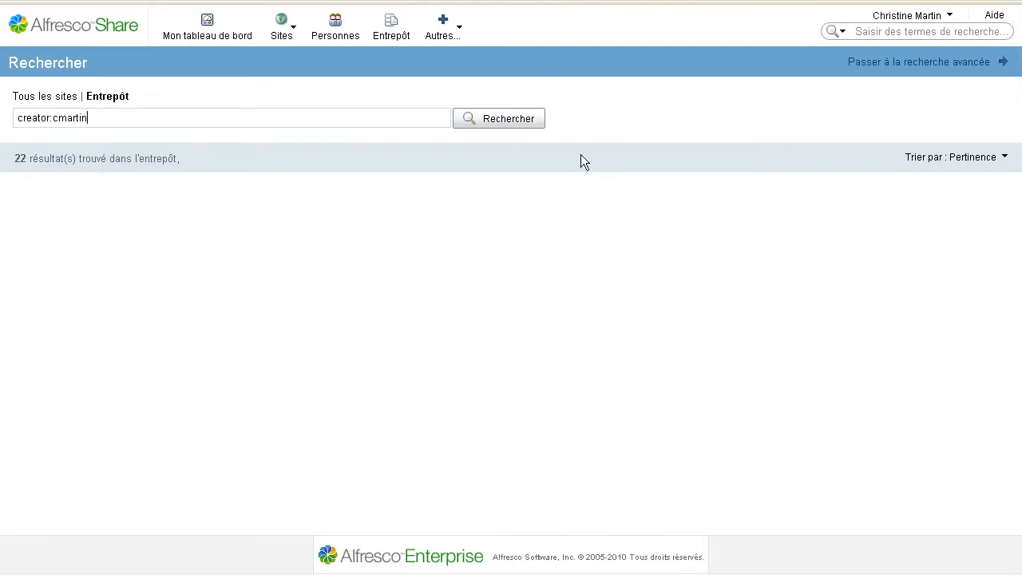
{"action": "scroll", "coordinate": [194, 279], "scroll_direction": "down", "scroll_amount": 2}
{"action": "scroll", "coordinate": [197, 275], "scroll_direction": "down", "scroll_amount": 20}
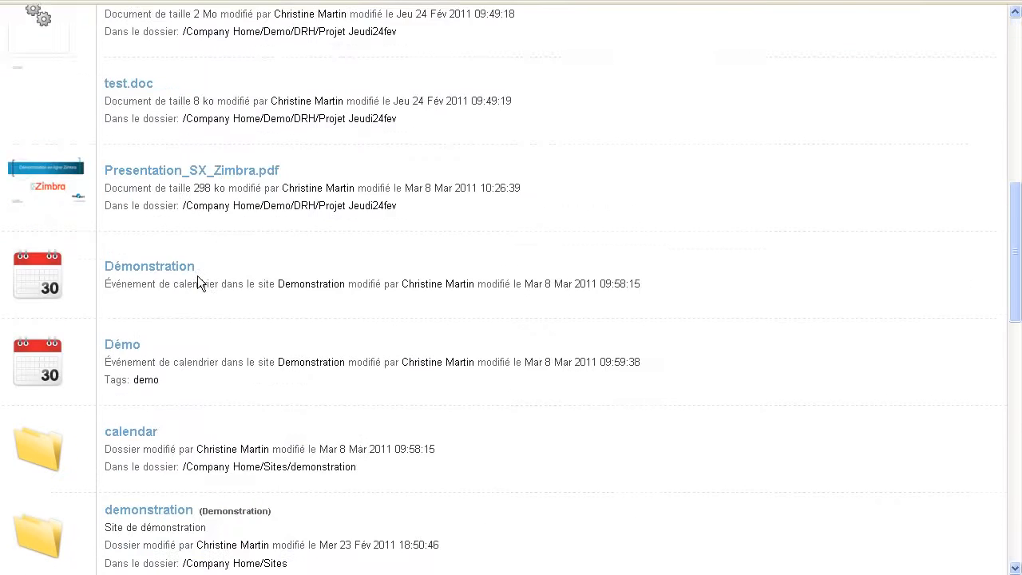
{"action": "scroll", "coordinate": [290, 246], "scroll_direction": "down", "scroll_amount": 2}
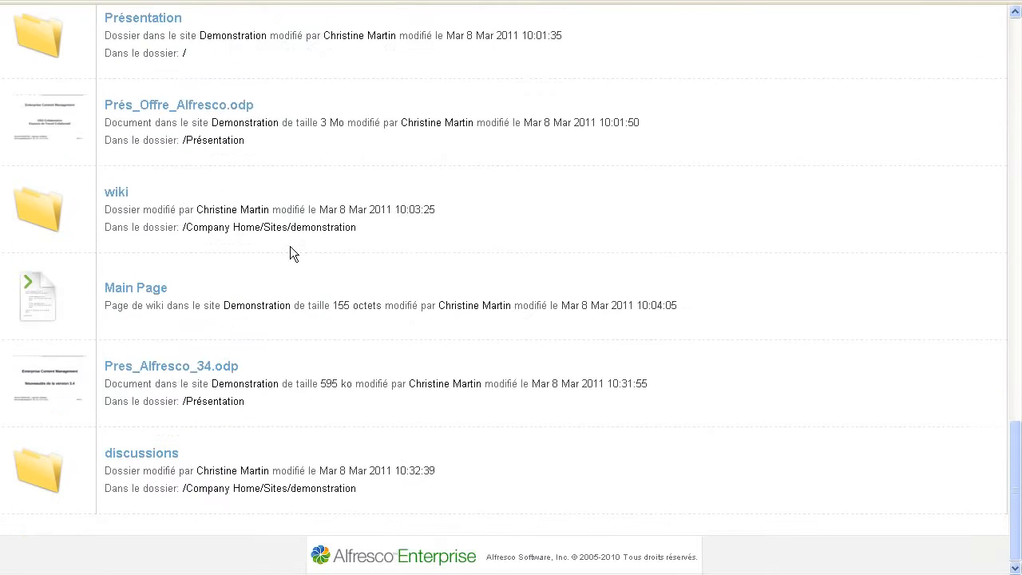
{"action": "scroll", "coordinate": [290, 246], "scroll_direction": "up", "scroll_amount": 12}
{"action": "scroll", "coordinate": [443, 285], "scroll_direction": "up", "scroll_amount": 10}
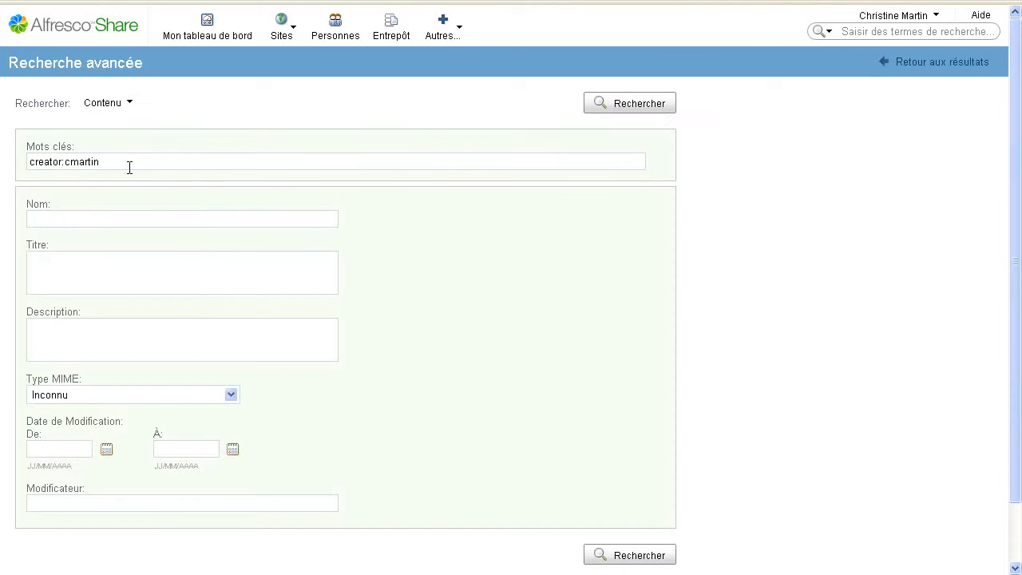
Clear the Mots clés field, keeping Contenu as the search type
{"action": "left_click_drag", "start_coordinate": [119, 163], "coordinate": [2, 158]}
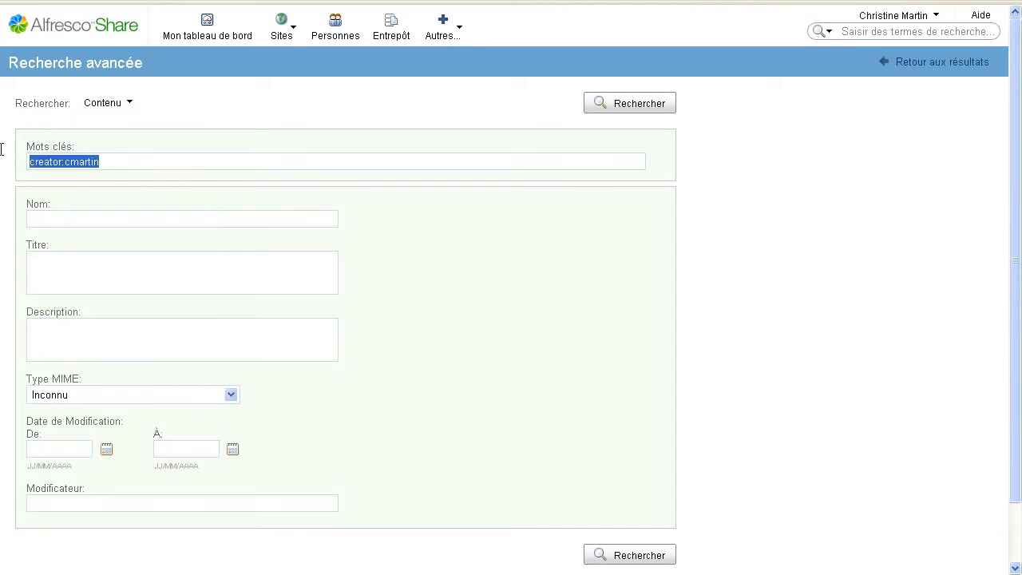
{"action": "key", "text": "BackSpace"}
{"action": "left_click", "coordinate": [128, 106]}
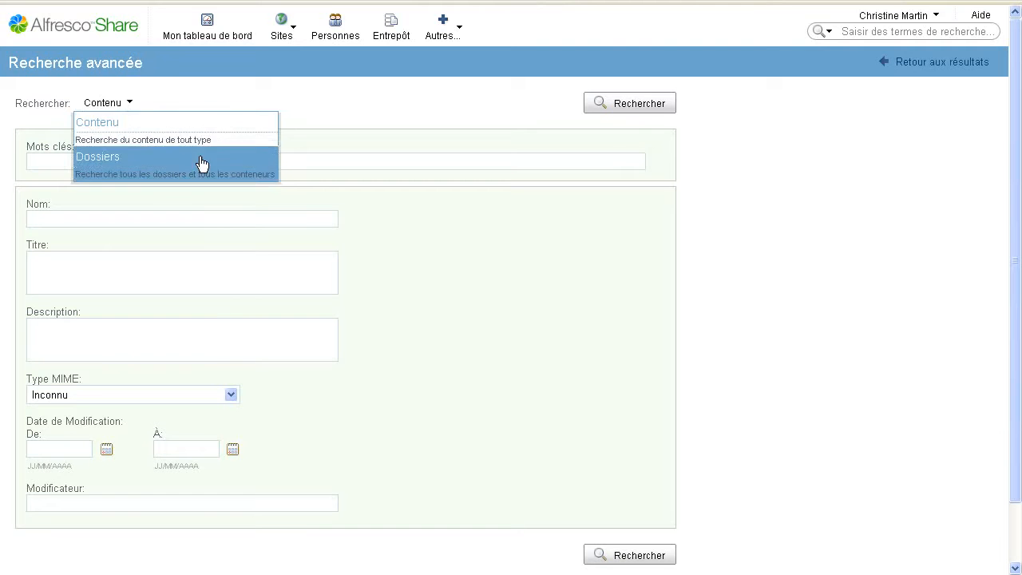
{"action": "left_click", "coordinate": [160, 141]}
{"action": "left_click", "coordinate": [162, 159]}
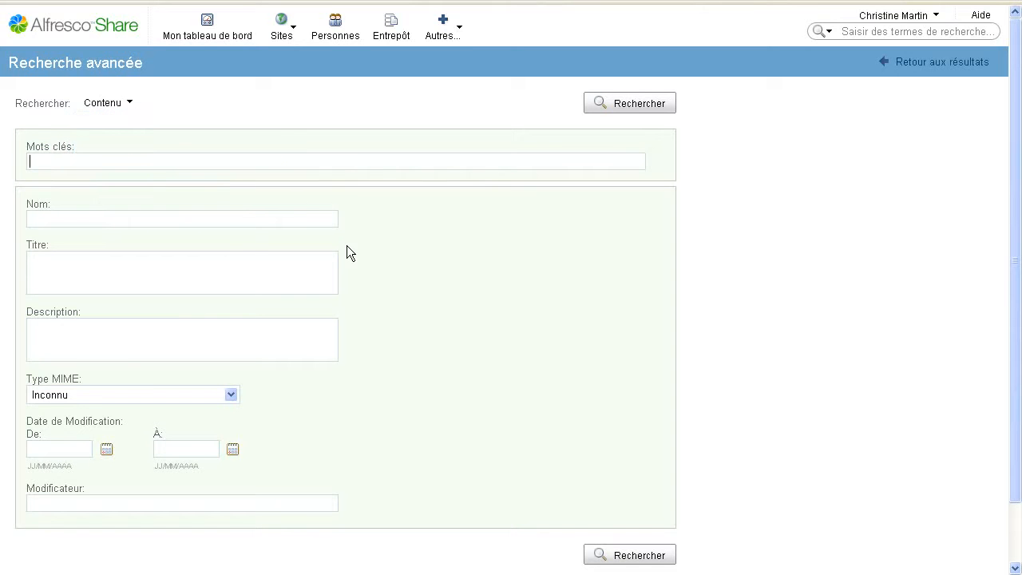
{"action": "scroll", "coordinate": [347, 248], "scroll_direction": "down", "scroll_amount": 2}
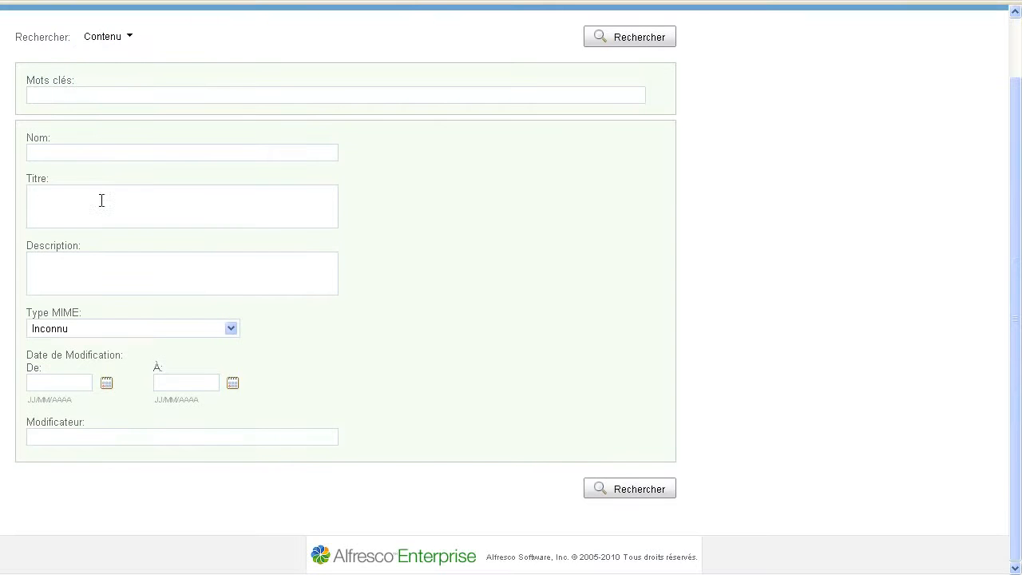
{"action": "left_click", "coordinate": [171, 328]}
{"action": "left_click", "coordinate": [171, 327]}
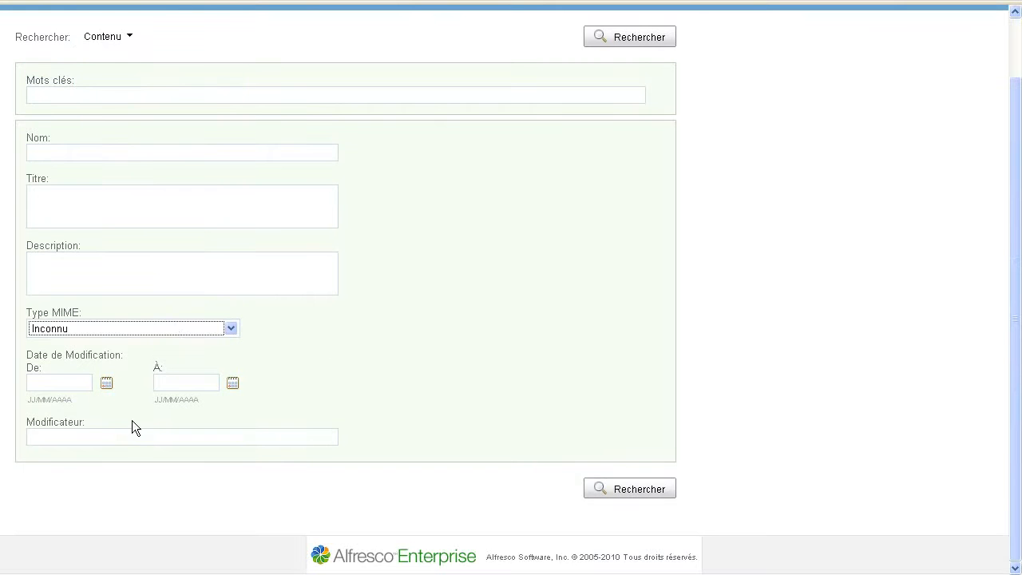
Toggle the search type between Dossiers and Contenu, ending on Contenu
{"action": "left_click", "coordinate": [120, 37]}
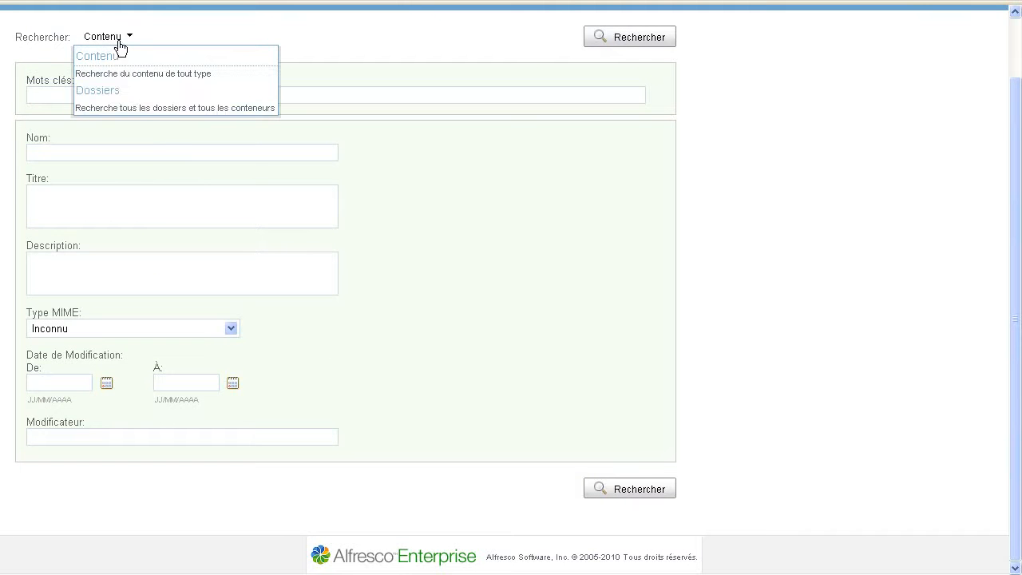
{"action": "left_click", "coordinate": [136, 107]}
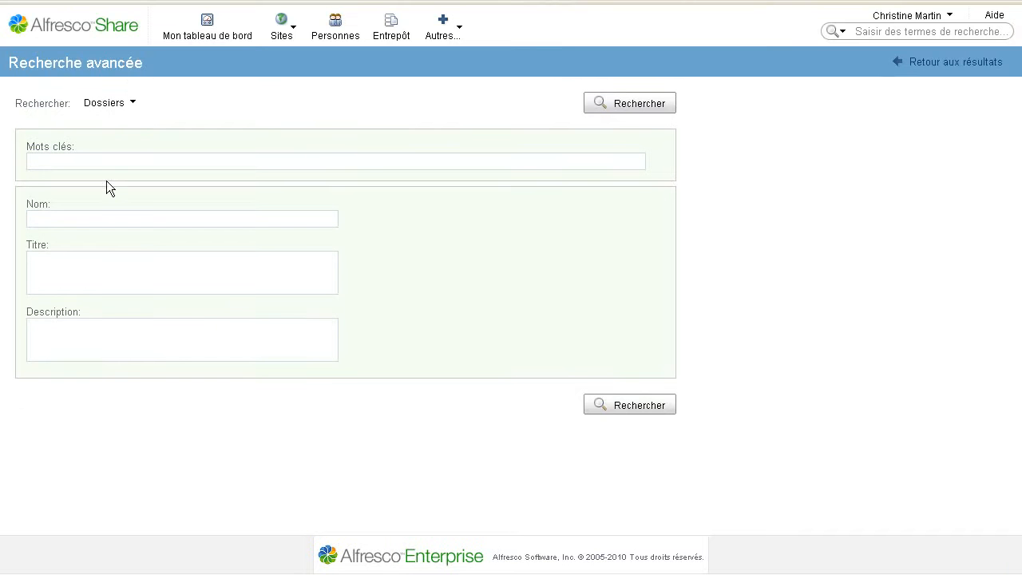
{"action": "left_click", "coordinate": [115, 106]}
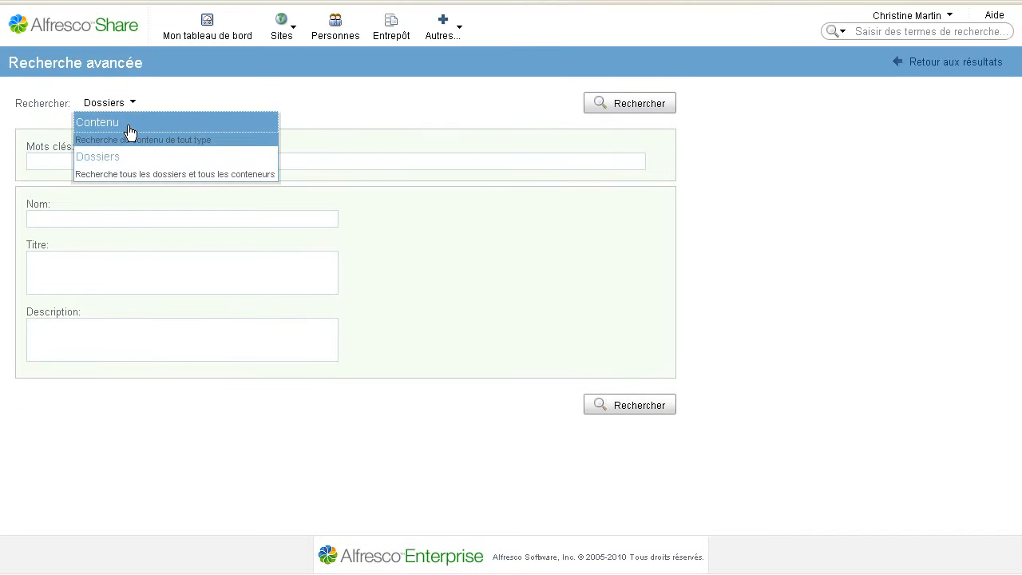
{"action": "left_click", "coordinate": [129, 128]}
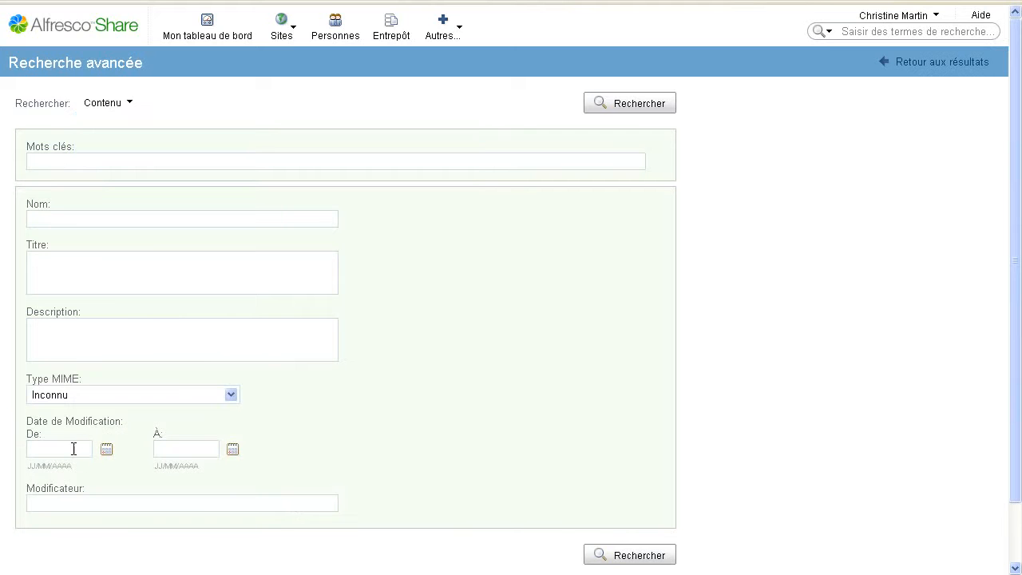
{"action": "left_click", "coordinate": [110, 154]}
Search for Adobe PDF Document files with the user as Modificateur, finding Presentation_SX_Zimbra.pdf
{"action": "left_click", "coordinate": [232, 395]}
{"action": "scroll", "coordinate": [161, 328], "scroll_direction": "down", "scroll_amount": 3}
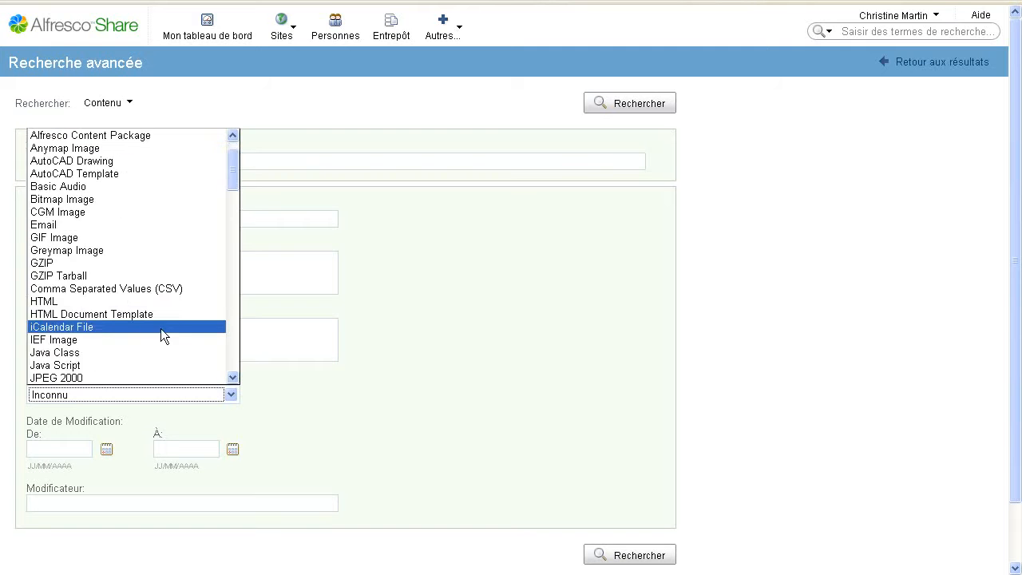
{"action": "scroll", "coordinate": [158, 331], "scroll_direction": "down", "scroll_amount": 14}
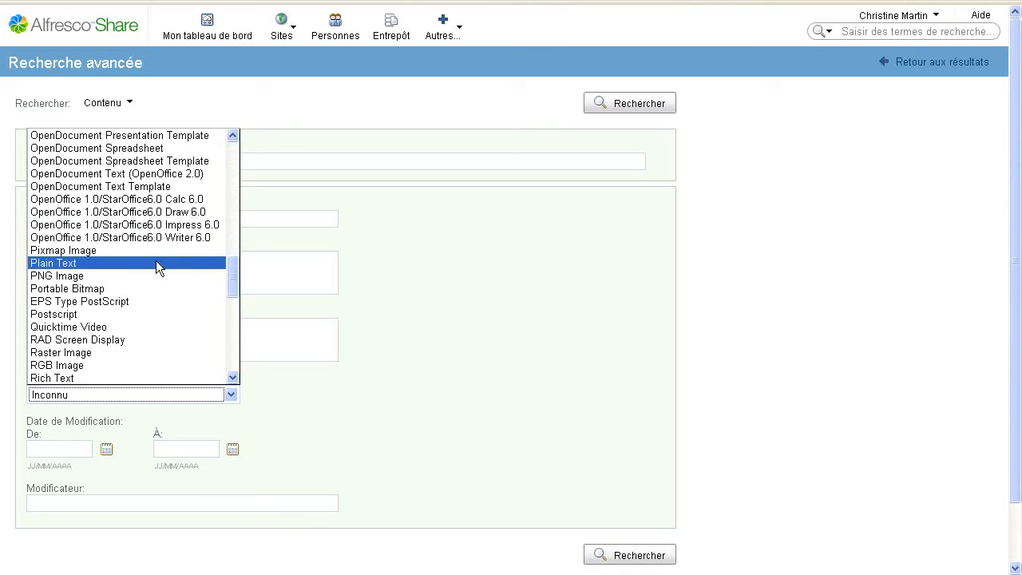
{"action": "scroll", "coordinate": [157, 269], "scroll_direction": "up", "scroll_amount": 12}
{"action": "scroll", "coordinate": [161, 290], "scroll_direction": "up", "scroll_amount": 5}
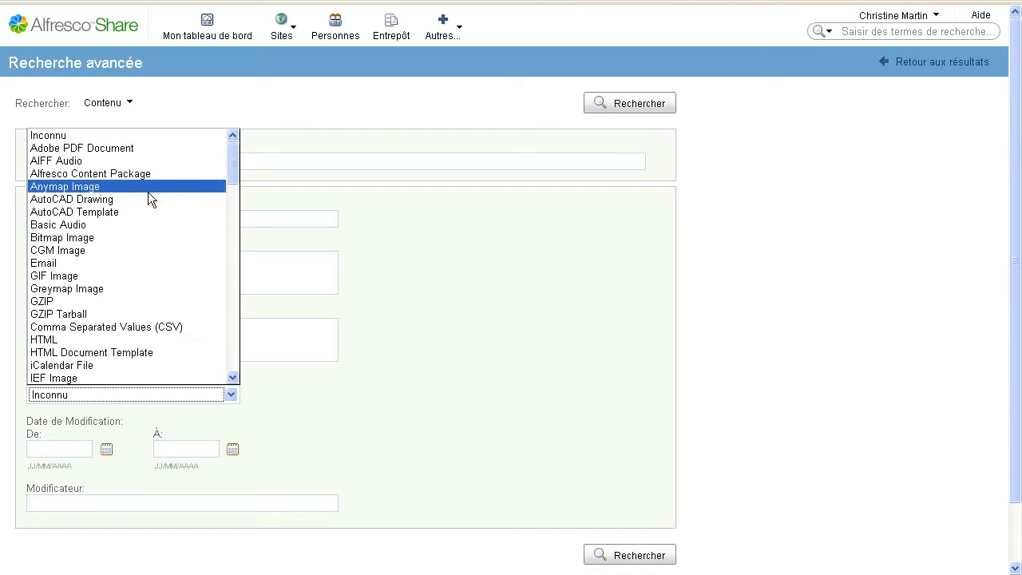
{"action": "left_click", "coordinate": [156, 149]}
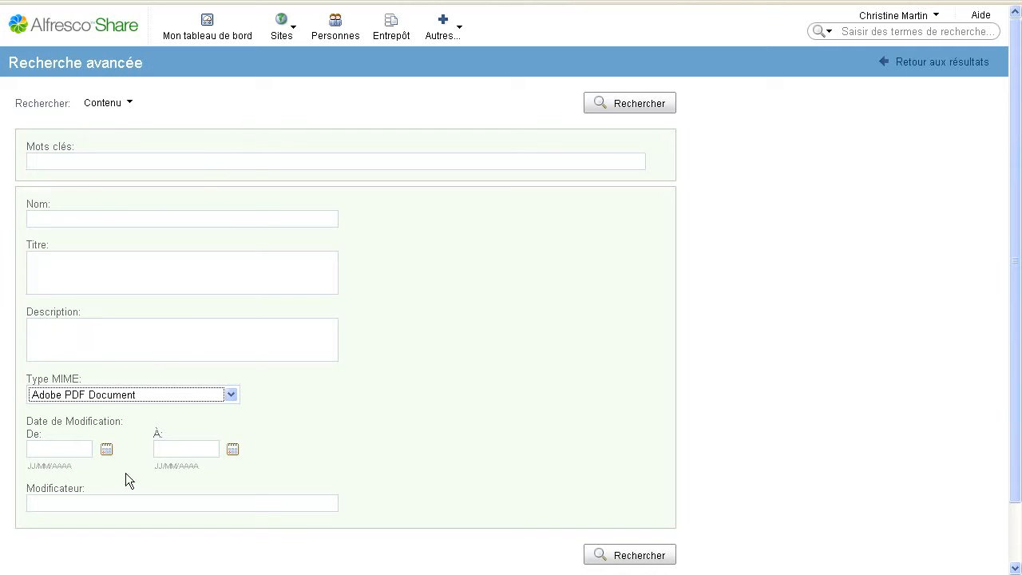
{"action": "left_click", "coordinate": [91, 503]}
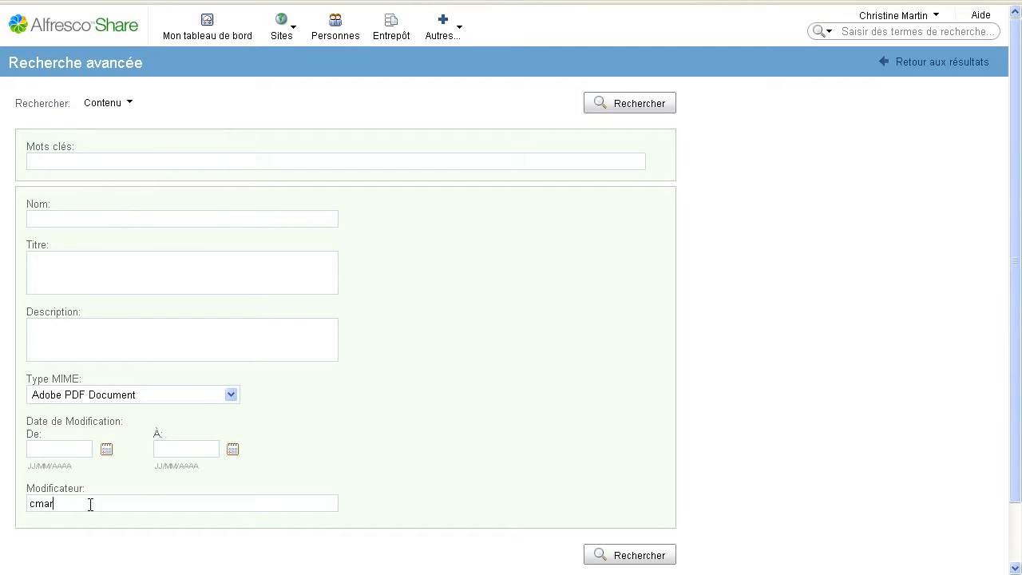
{"action": "left_click", "coordinate": [617, 556]}
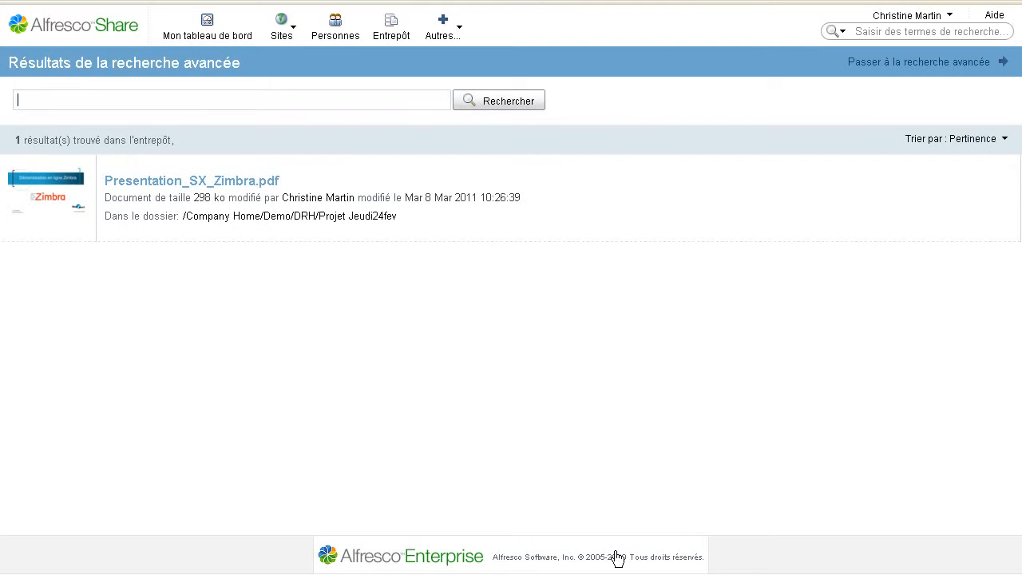
Open the Projet Jeudi24fev folder holding the PDF, then return to Mon tableau de bord
{"action": "left_click", "coordinate": [281, 217]}
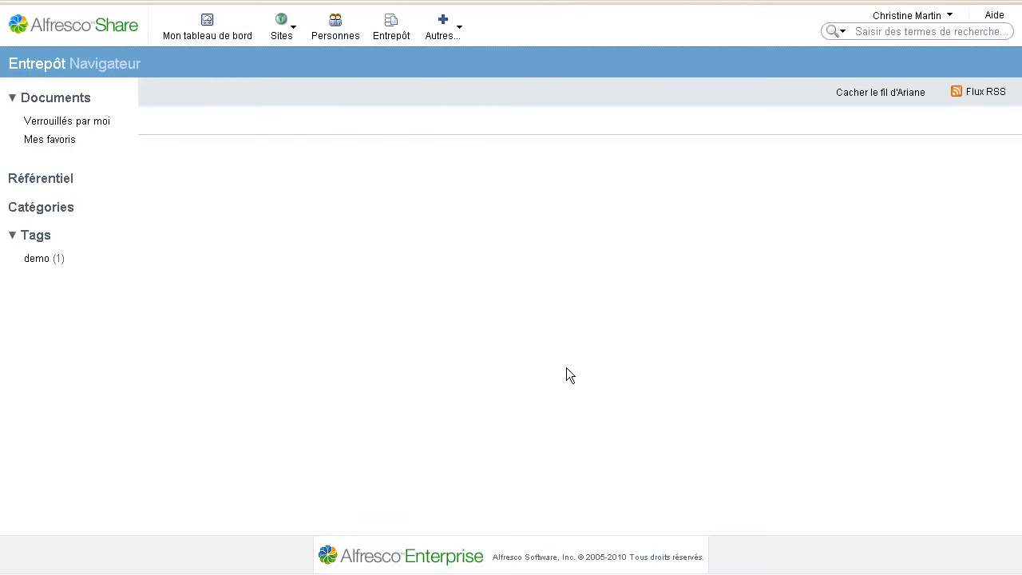
{"action": "mouse_move", "coordinate": [675, 234]}
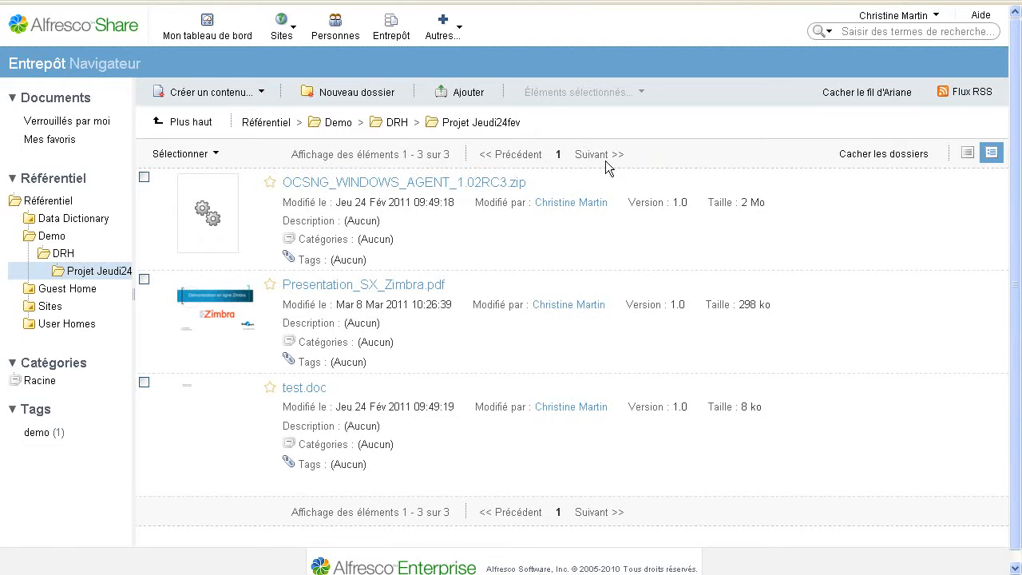
{"action": "left_click", "coordinate": [199, 39]}
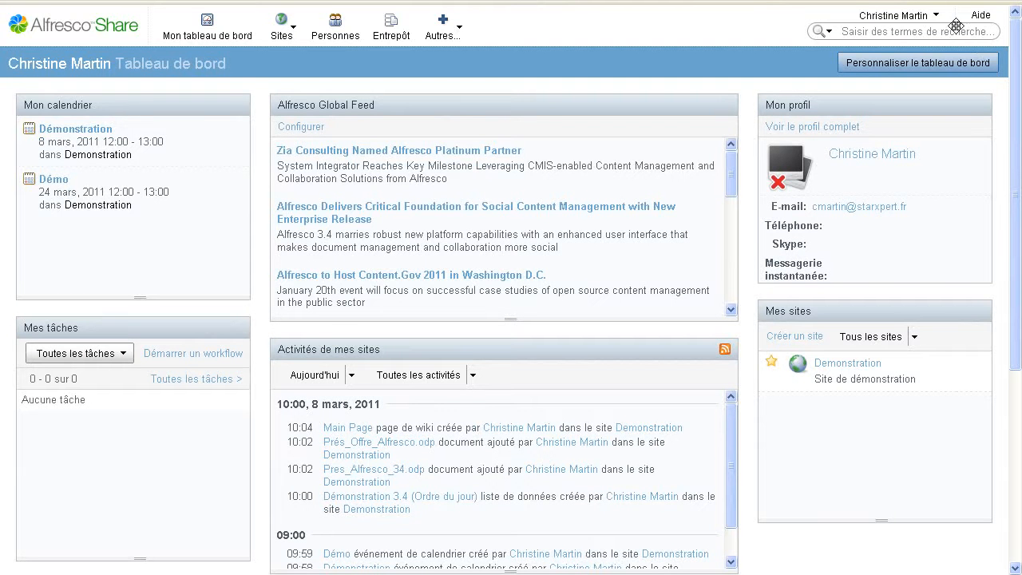
Log out and sign back in as admin with the administrator password
{"action": "left_click", "coordinate": [931, 15]}
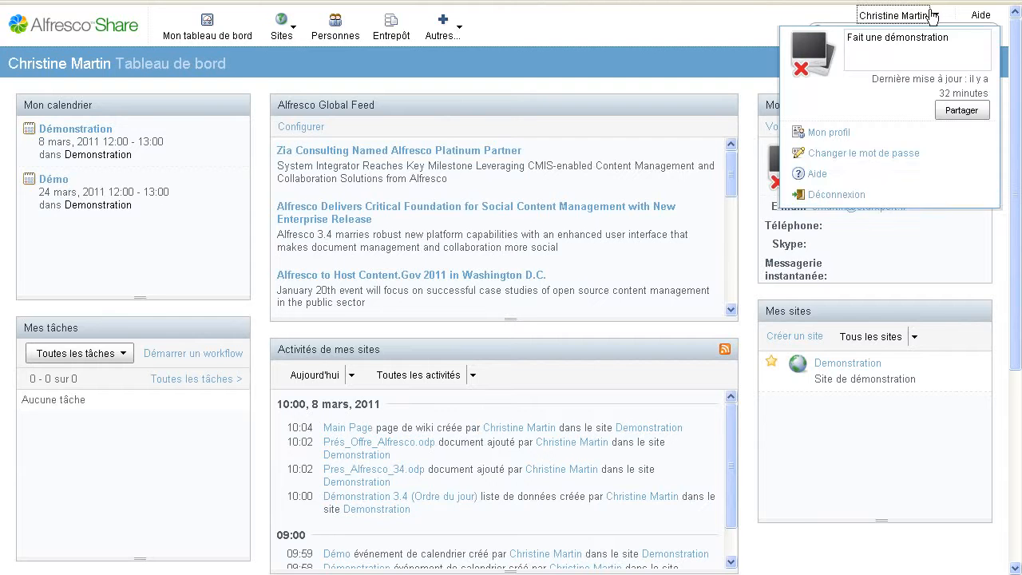
{"action": "left_click", "coordinate": [837, 196]}
{"action": "type", "text": "ad"}
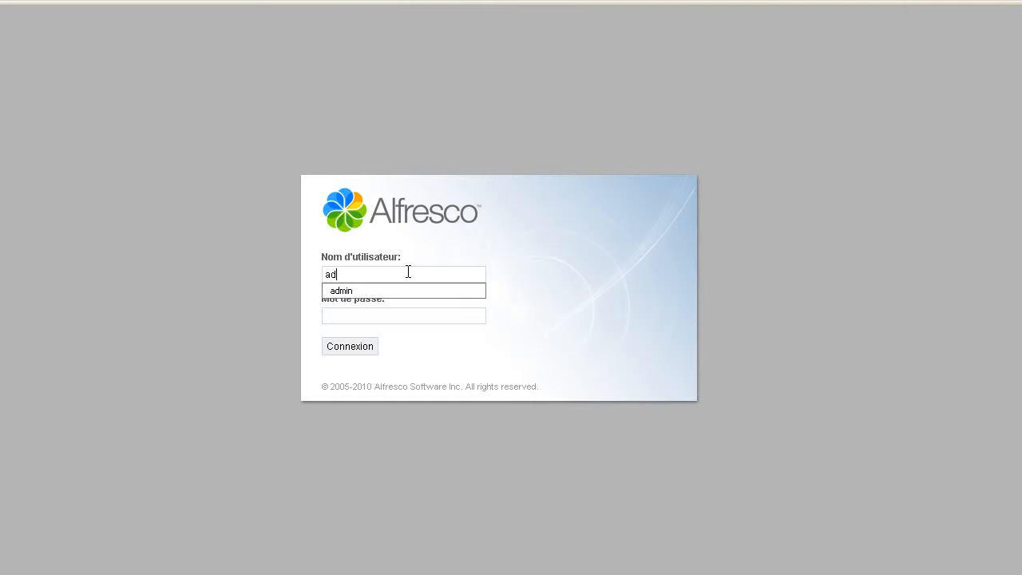
{"action": "type", "text": "mon"}
{"action": "key", "text": "BackSpace"}
{"action": "key", "text": "BackSpace"}
{"action": "type", "text": "in"}
{"action": "key", "text": "Tab"}
{"action": "type", "text": "adm"}
{"action": "key", "text": "BackSpace"}
{"action": "key", "text": "BackSpace"}
{"action": "key", "text": "BackSpace"}
{"action": "type", "text": "•••••••••"}
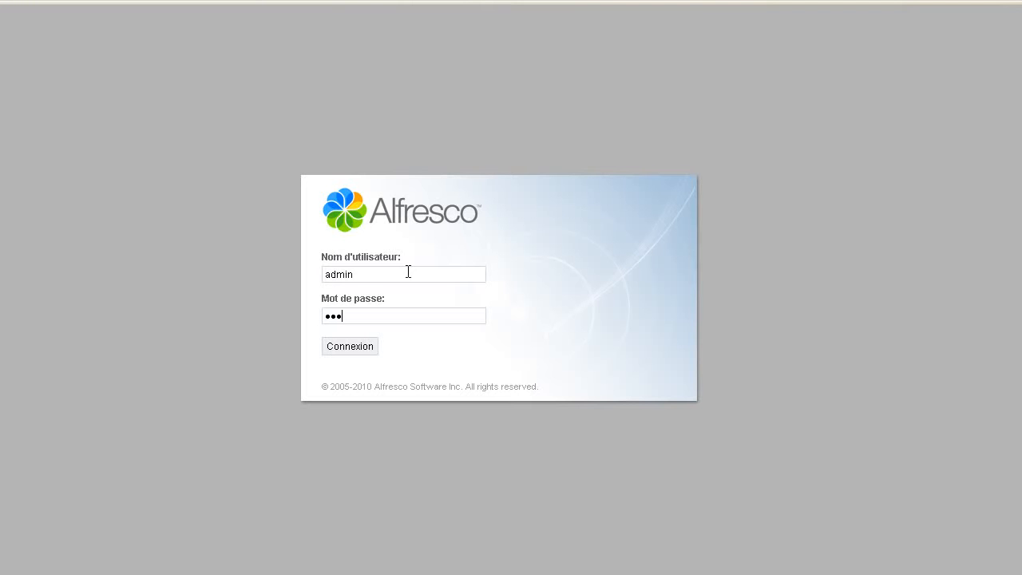
{"action": "key", "text": "Return"}
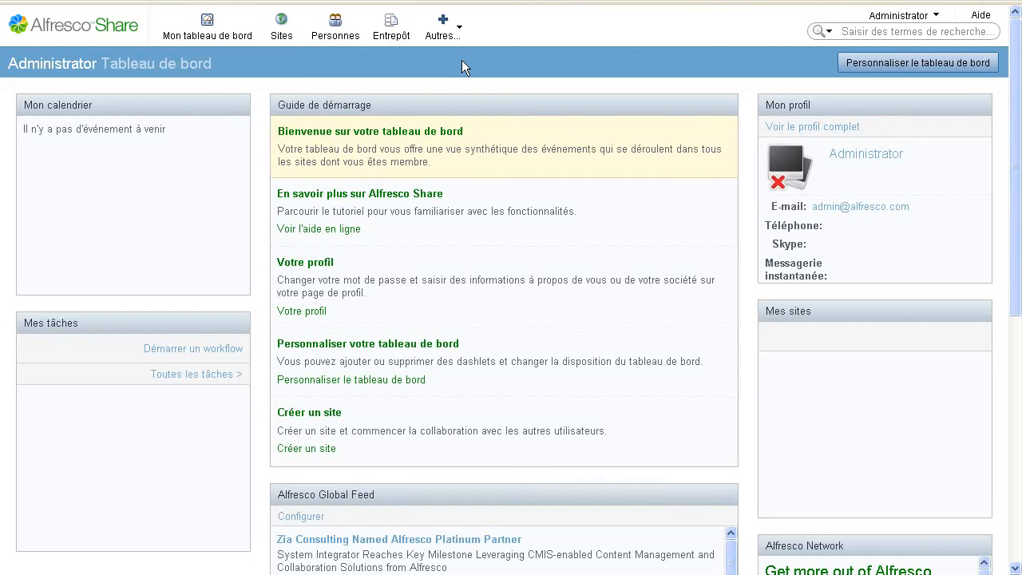
Go to Tâches de réplication under Autres... and begin a new replication task
{"action": "left_click", "coordinate": [443, 36]}
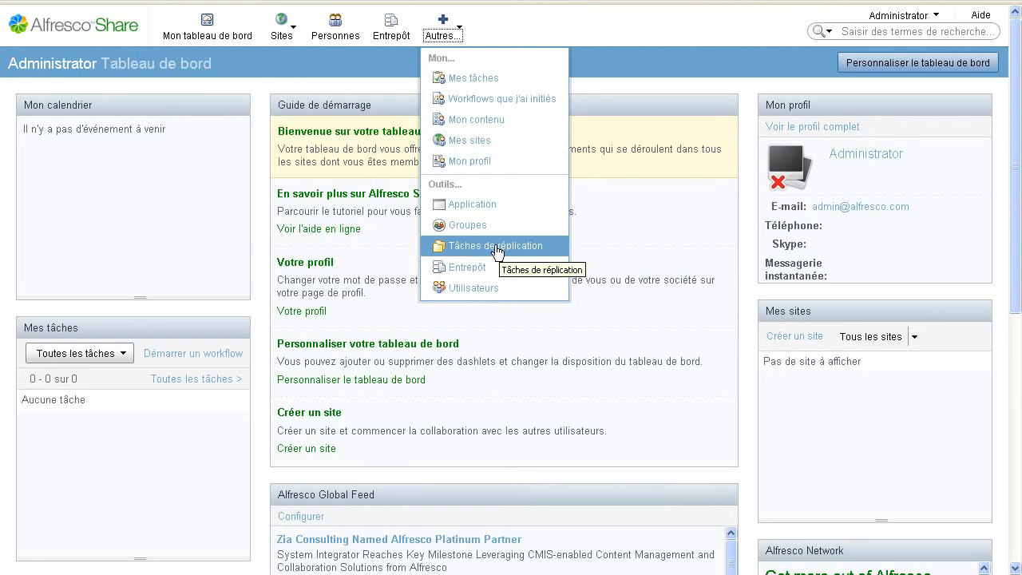
{"action": "left_click", "coordinate": [473, 251]}
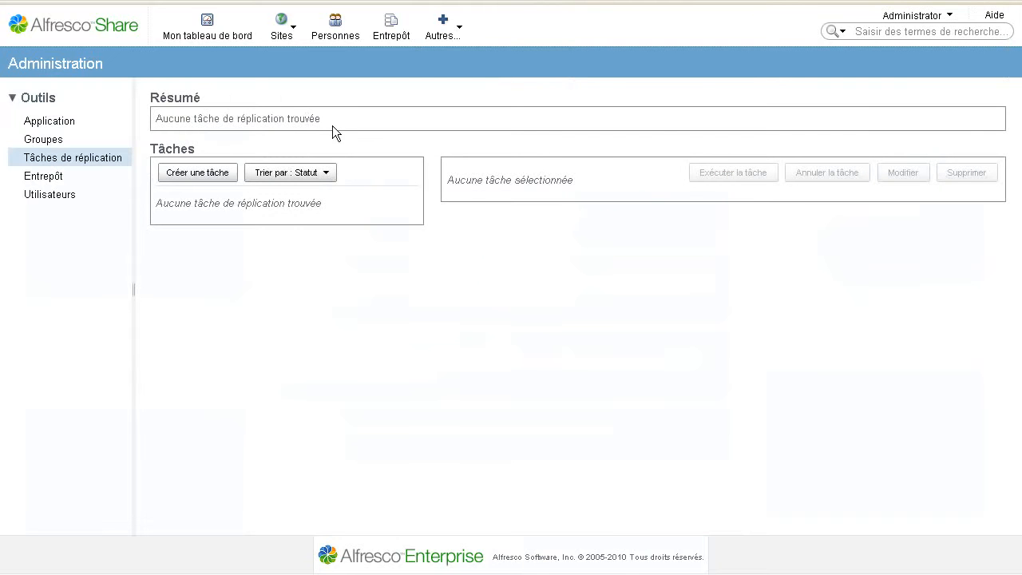
{"action": "left_click", "coordinate": [211, 180]}
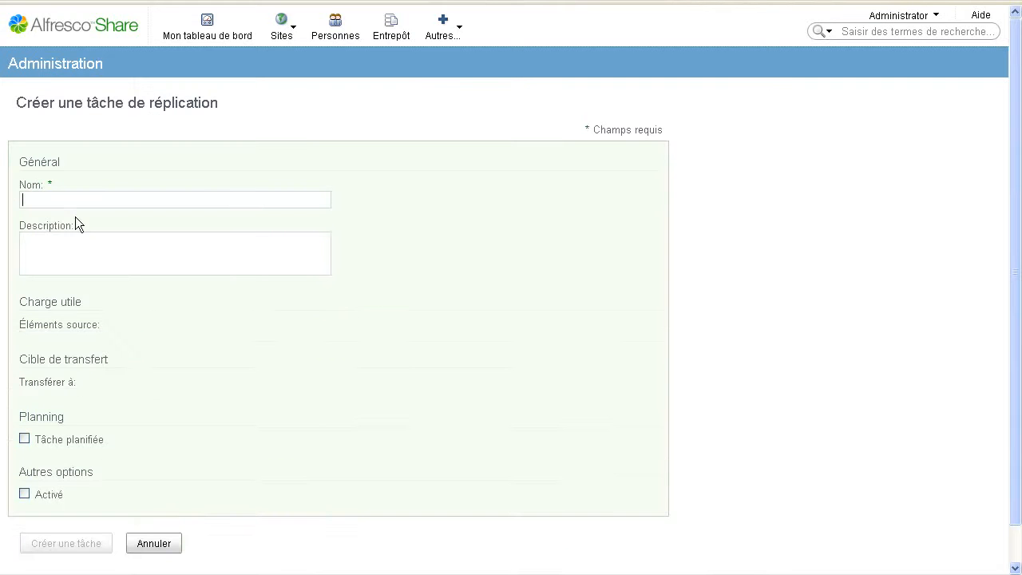
Name the new task Demo and add the Demo folder as its source item
{"action": "type", "text": "Demo"}
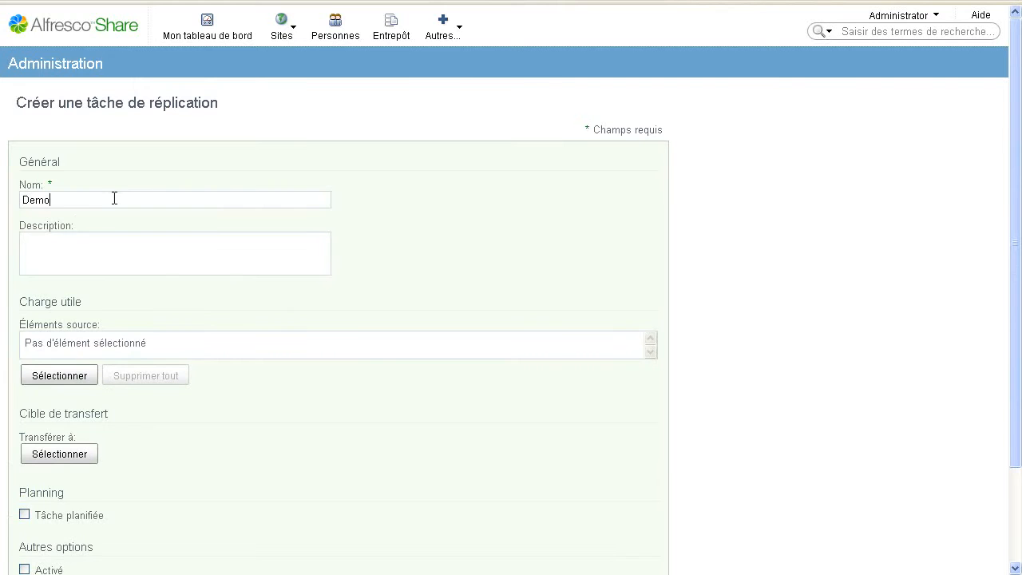
{"action": "left_click", "coordinate": [169, 264]}
{"action": "left_click", "coordinate": [66, 376]}
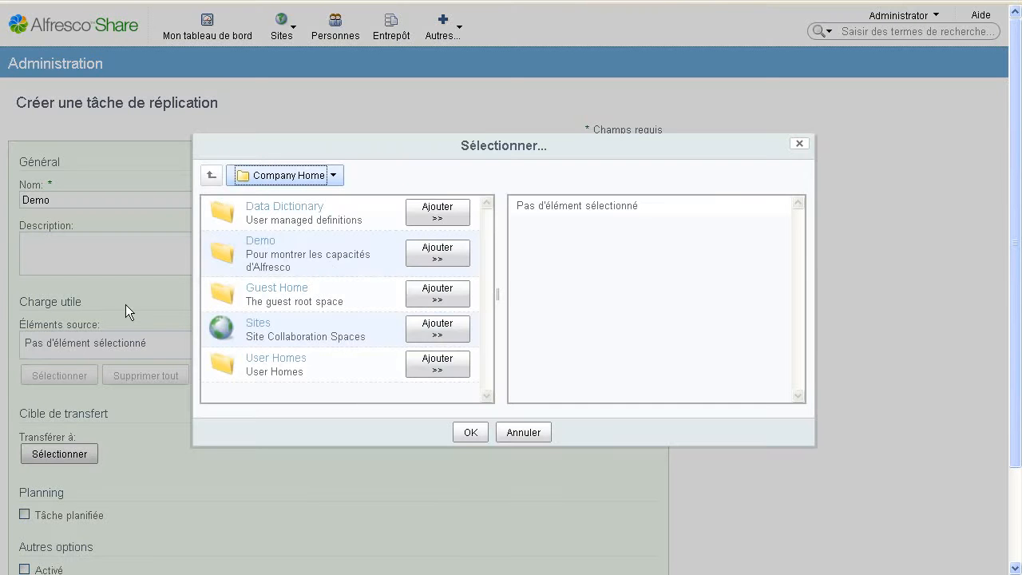
{"action": "left_click", "coordinate": [266, 242]}
{"action": "left_click", "coordinate": [441, 254]}
{"action": "left_click", "coordinate": [472, 432]}
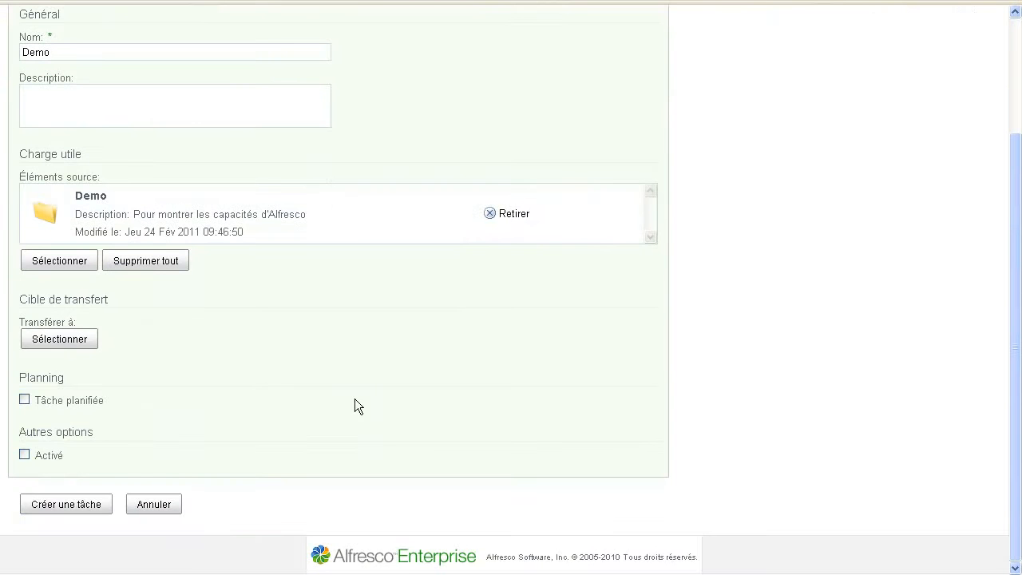
Choose Internal Target from Default Group as the Demo task's transfer target
{"action": "left_click", "coordinate": [63, 342]}
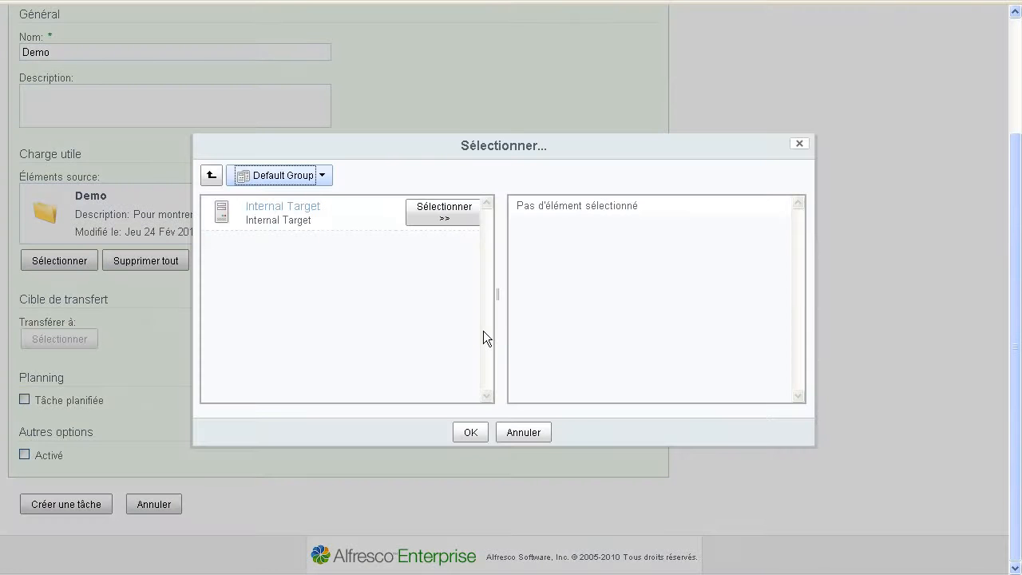
{"action": "left_click", "coordinate": [322, 176]}
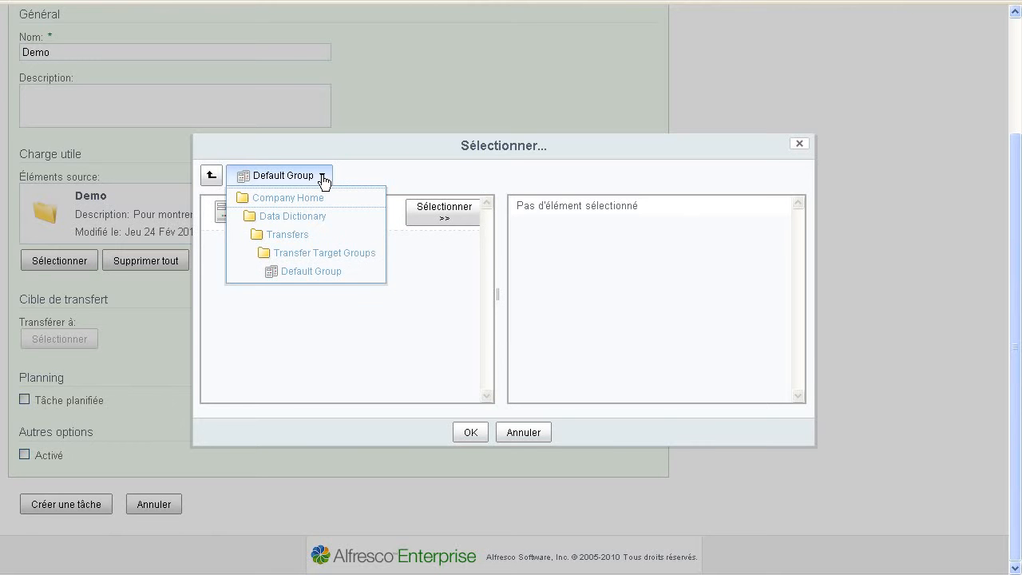
{"action": "left_click", "coordinate": [322, 177]}
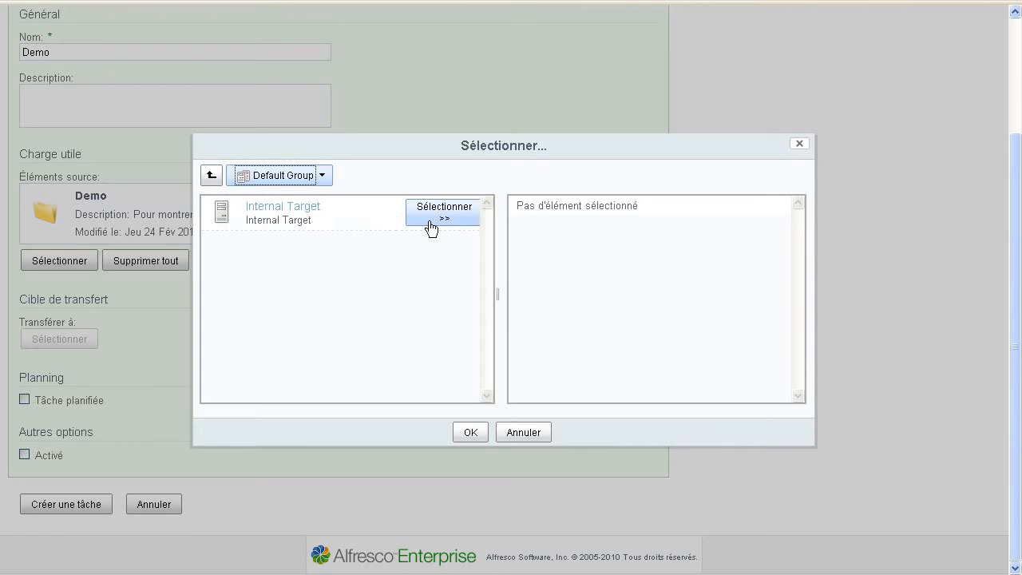
{"action": "left_click", "coordinate": [294, 208]}
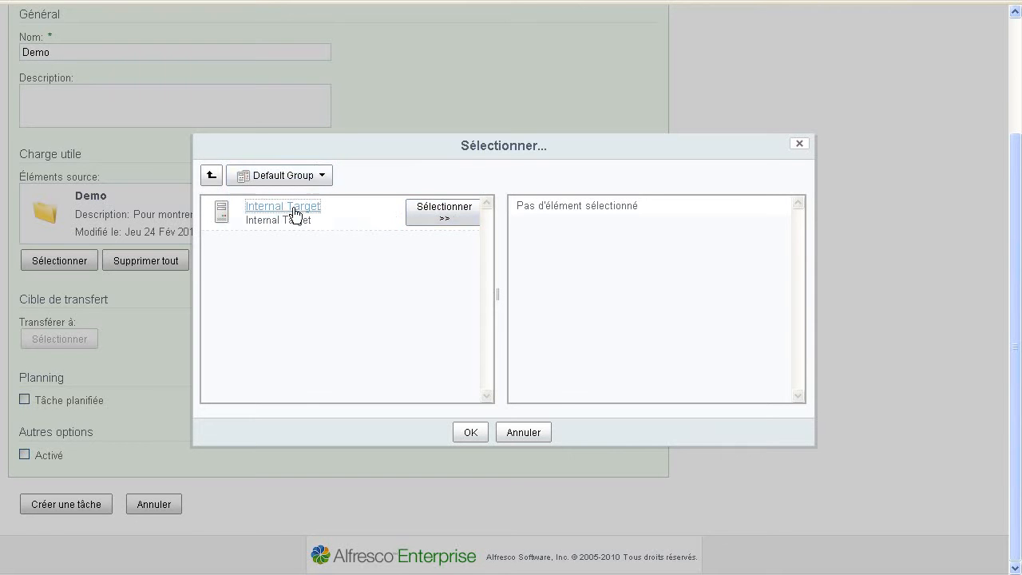
{"action": "left_click", "coordinate": [269, 178]}
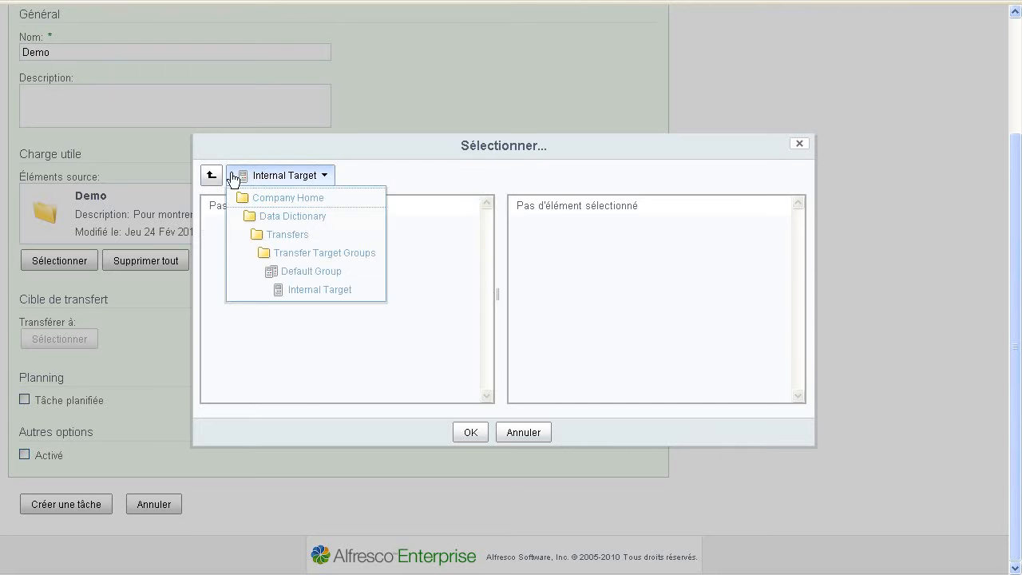
{"action": "left_click", "coordinate": [219, 178]}
{"action": "left_click", "coordinate": [450, 218]}
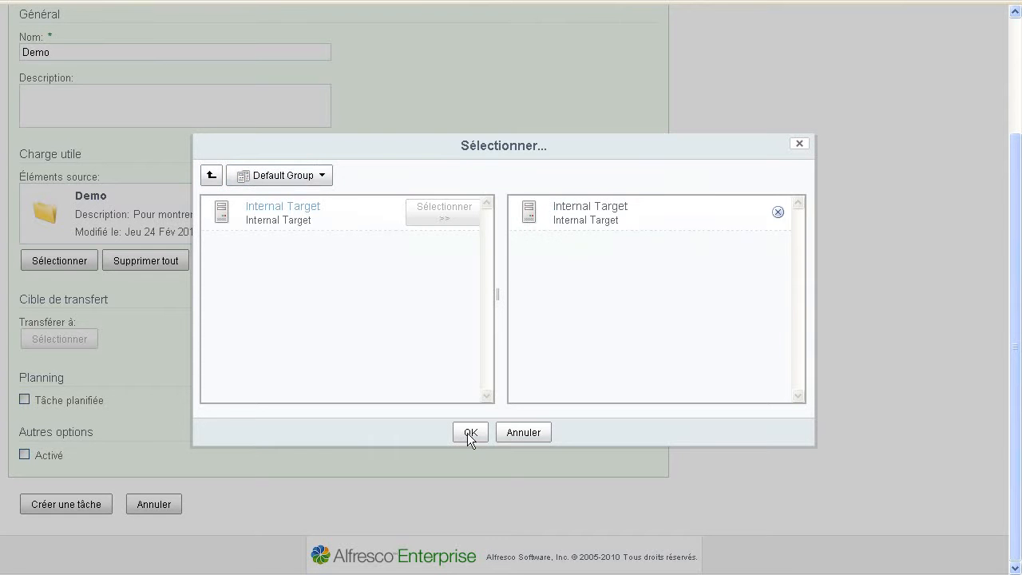
{"action": "left_click", "coordinate": [467, 433]}
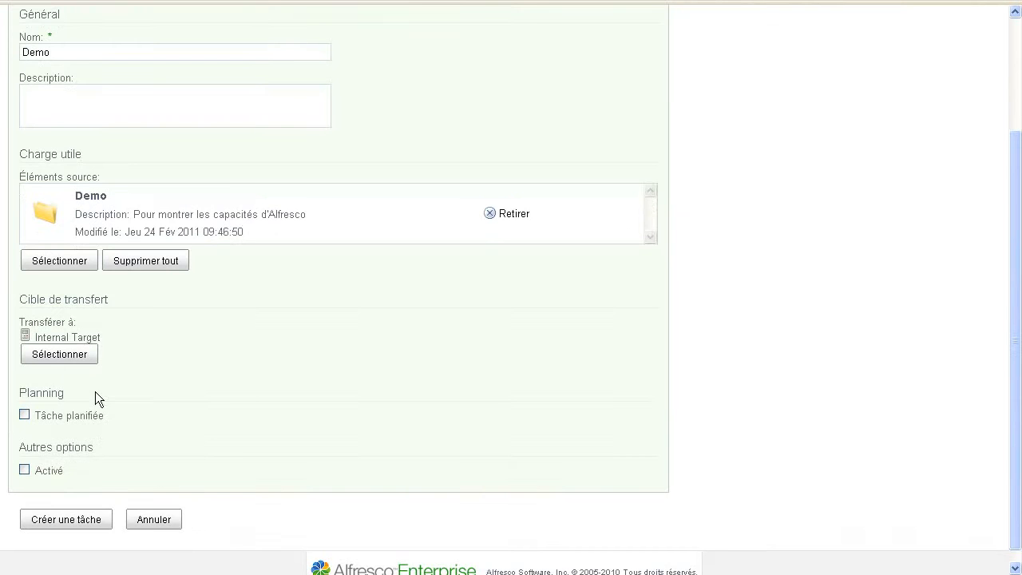
Make the task scheduled with a 9 March 2011 start date and enable it
{"action": "scroll", "coordinate": [95, 392], "scroll_direction": "down", "scroll_amount": 1}
{"action": "left_click", "coordinate": [24, 399]}
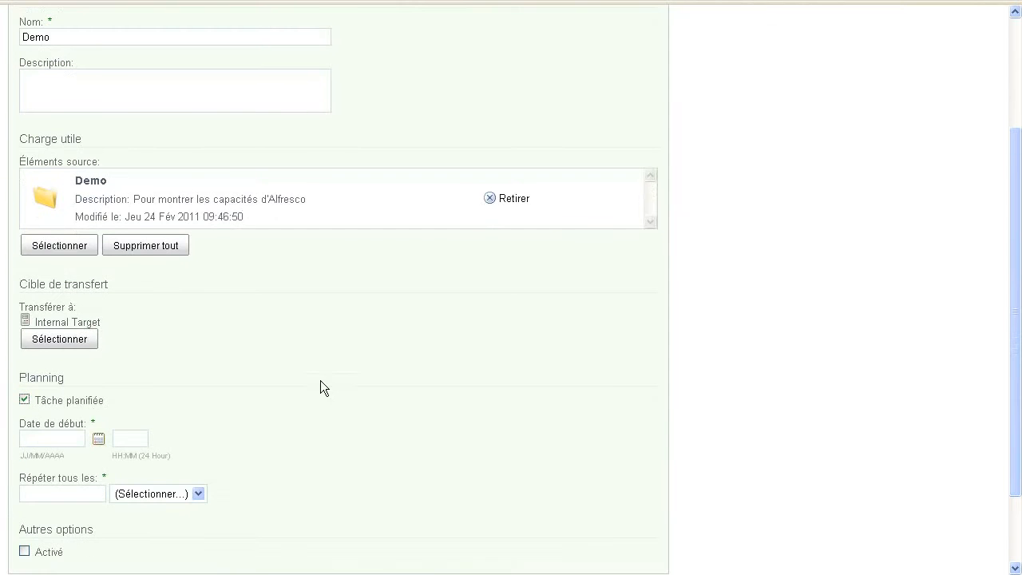
{"action": "scroll", "coordinate": [172, 404], "scroll_direction": "down", "scroll_amount": 3}
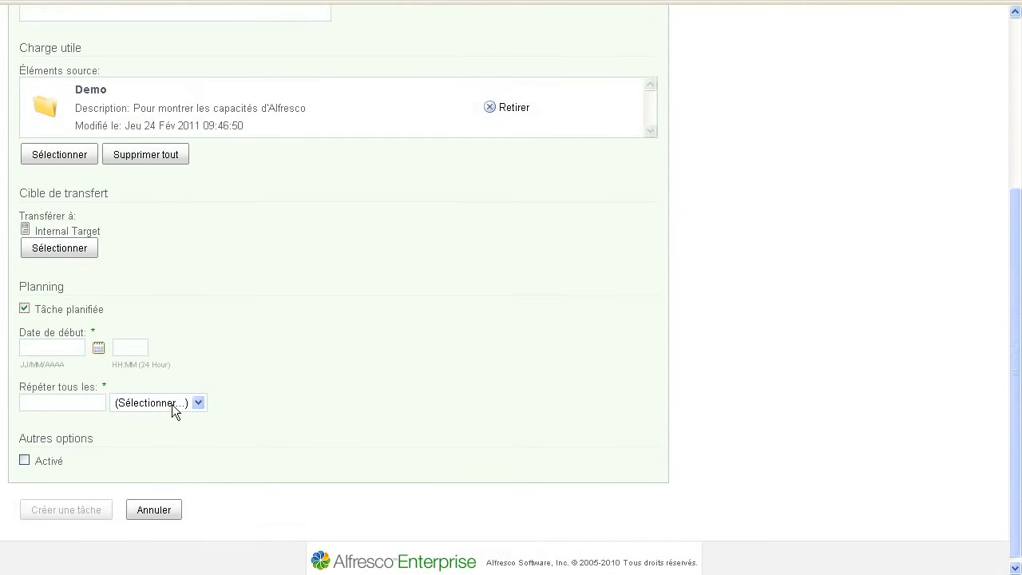
{"action": "left_click", "coordinate": [98, 343]}
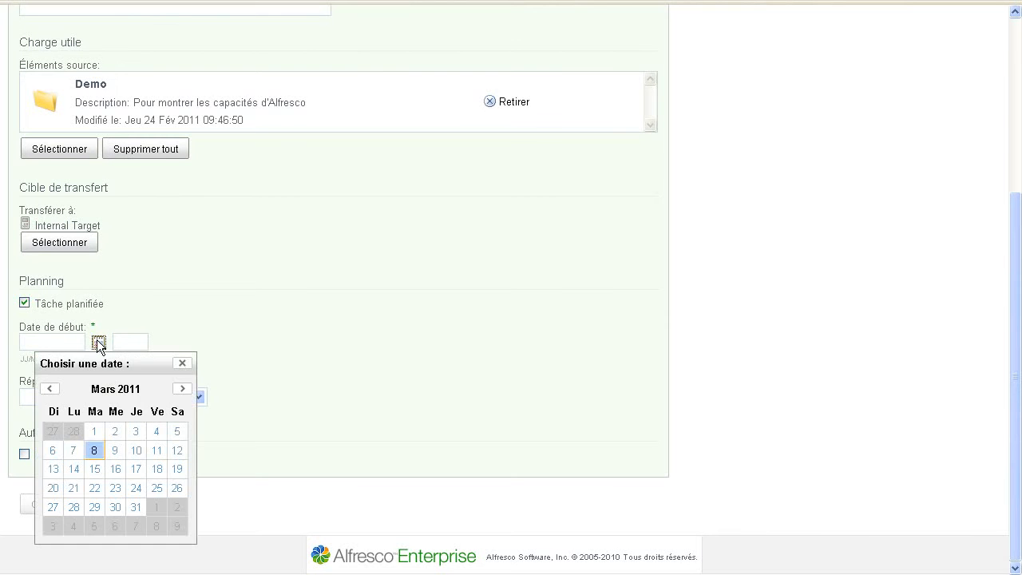
{"action": "left_click", "coordinate": [116, 452]}
{"action": "left_click", "coordinate": [198, 397]}
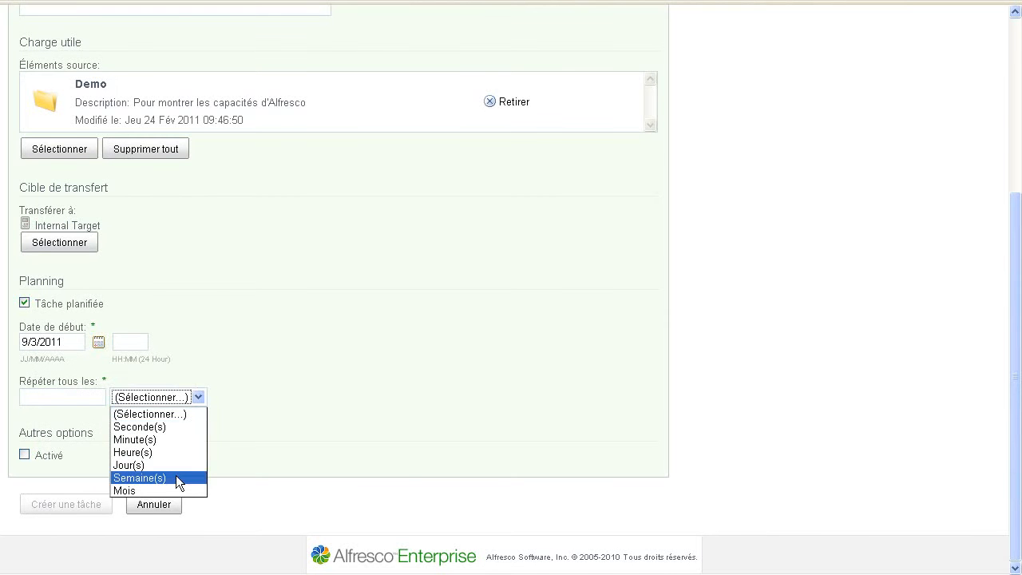
{"action": "left_click", "coordinate": [218, 342]}
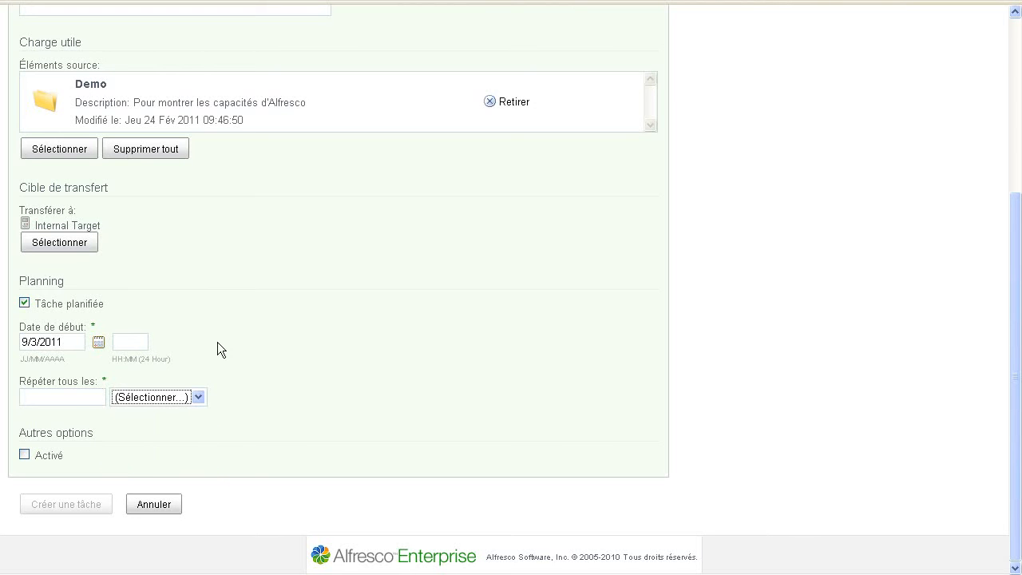
{"action": "left_click", "coordinate": [45, 455]}
Set the task to repeat every 3 Mois and create it
{"action": "left_click", "coordinate": [61, 395]}
{"action": "type", "text": "3"}
{"action": "left_click", "coordinate": [182, 398]}
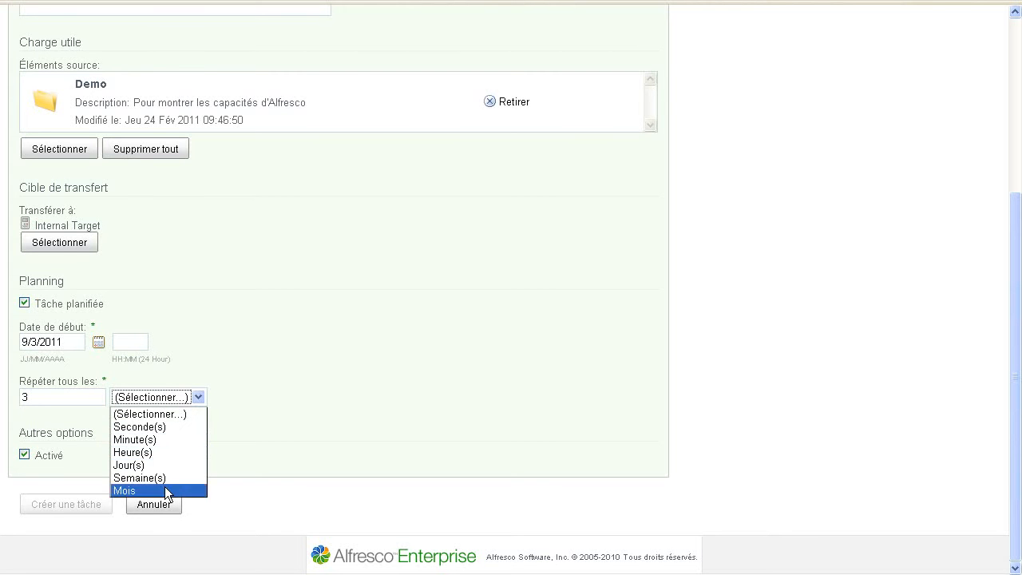
{"action": "left_click", "coordinate": [163, 489]}
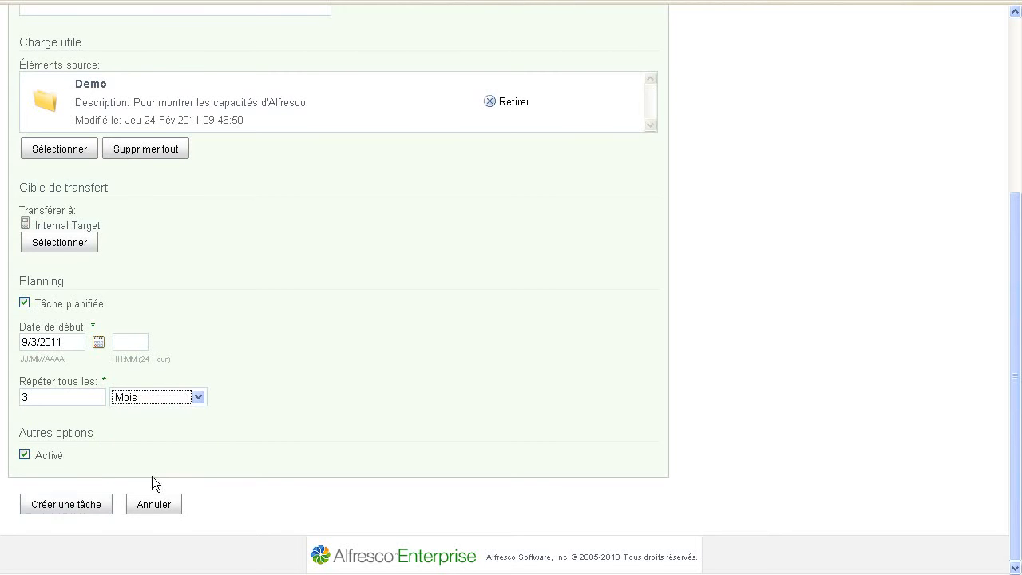
{"action": "left_click", "coordinate": [84, 504]}
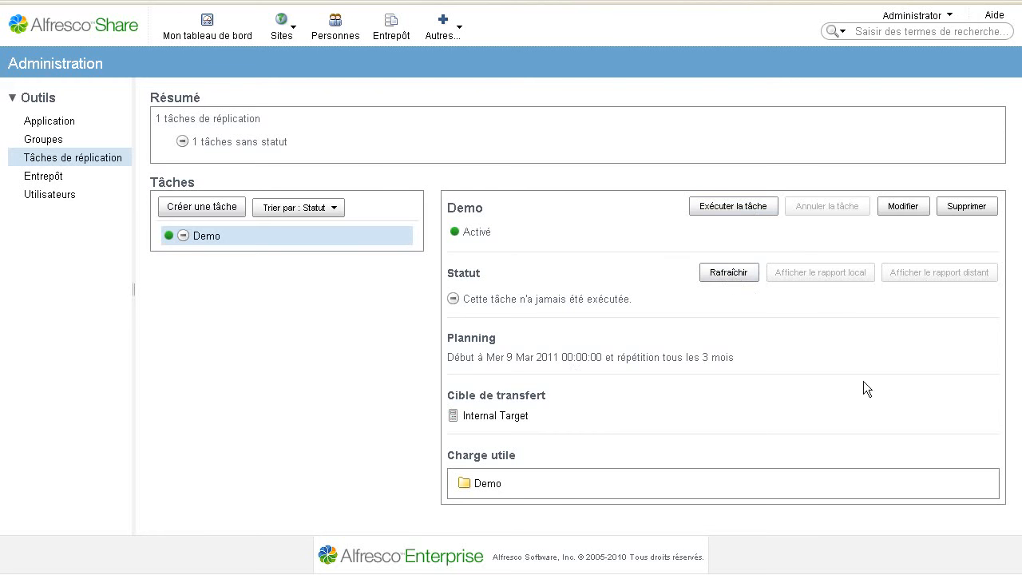
Run the Demo replication task now, then open the Entrepôt repository tools page
{"action": "left_click", "coordinate": [731, 211]}
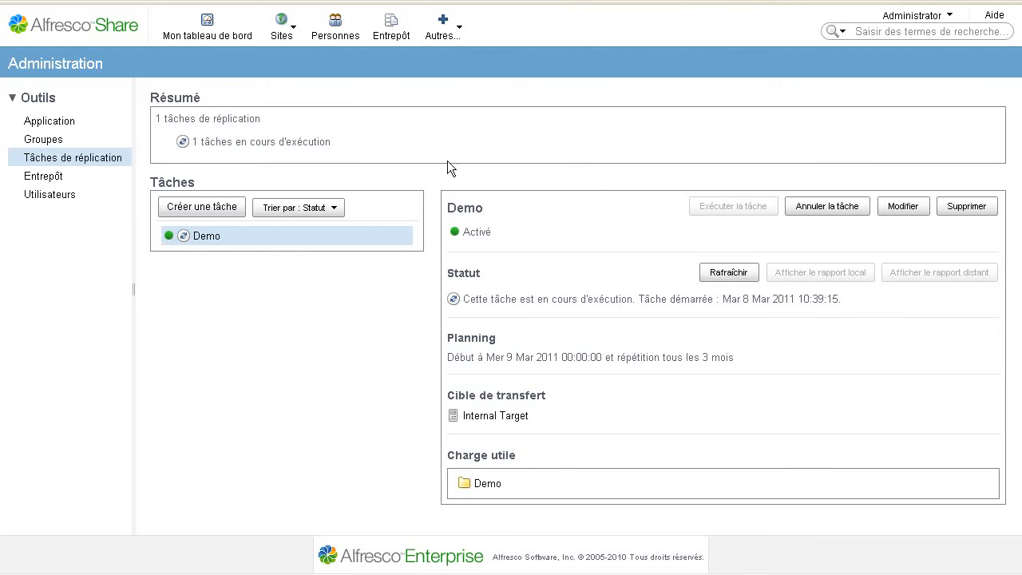
{"action": "left_click", "coordinate": [56, 177]}
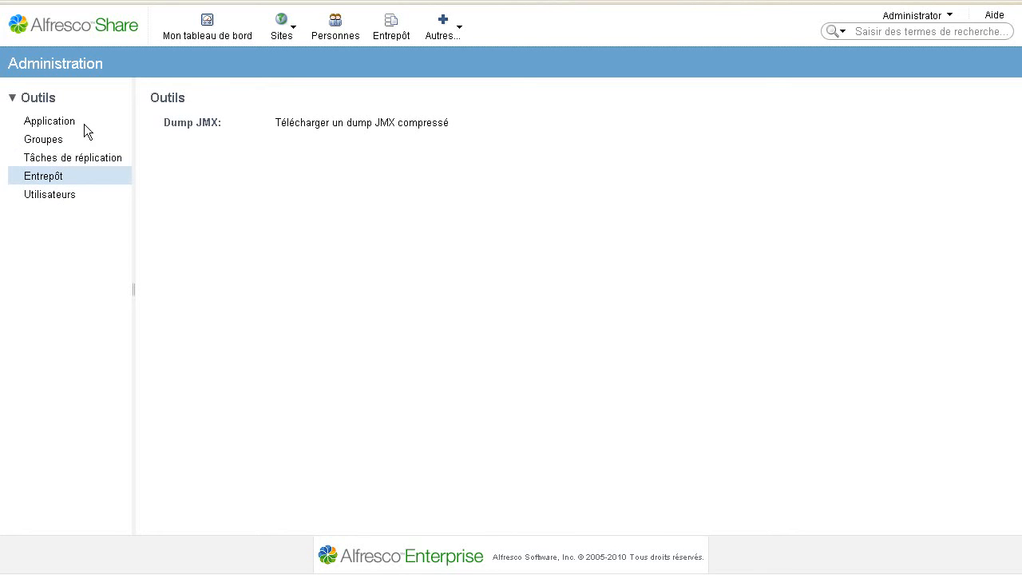
Browse the Application options and the Thème list, keeping Default Theme, then return to Mon tableau de bord
{"action": "left_click", "coordinate": [48, 122]}
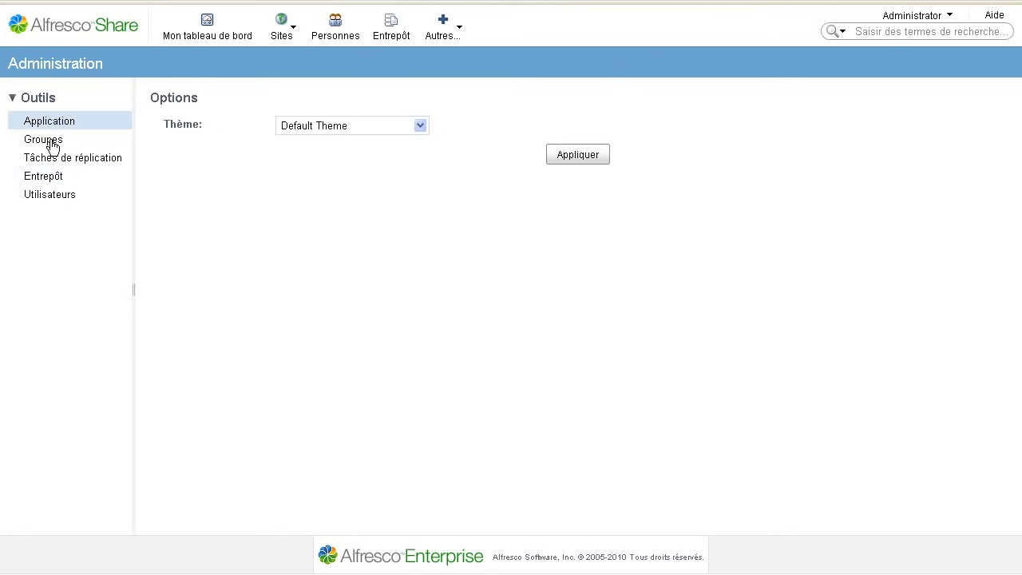
{"action": "left_click", "coordinate": [417, 128]}
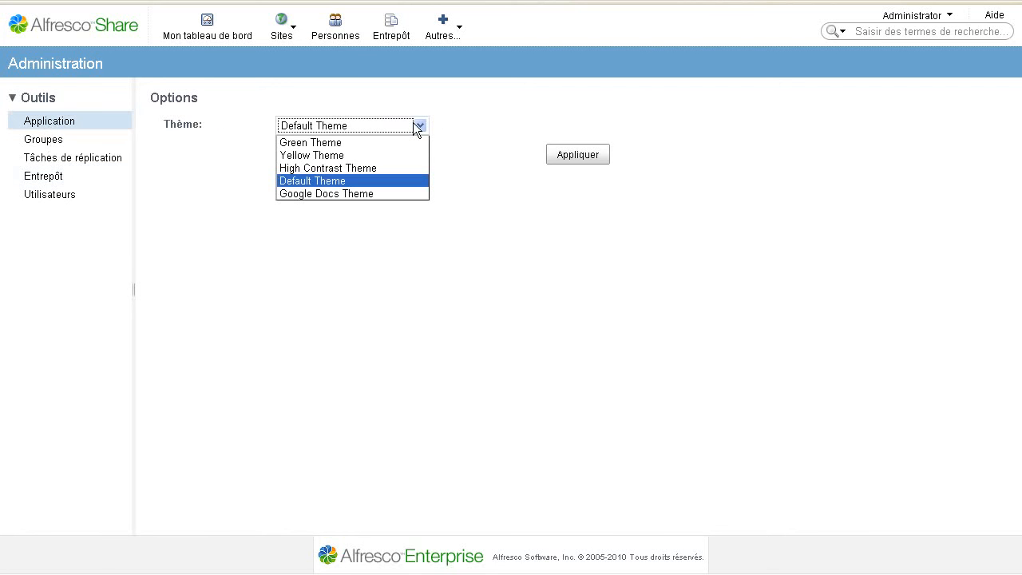
{"action": "left_click", "coordinate": [476, 106]}
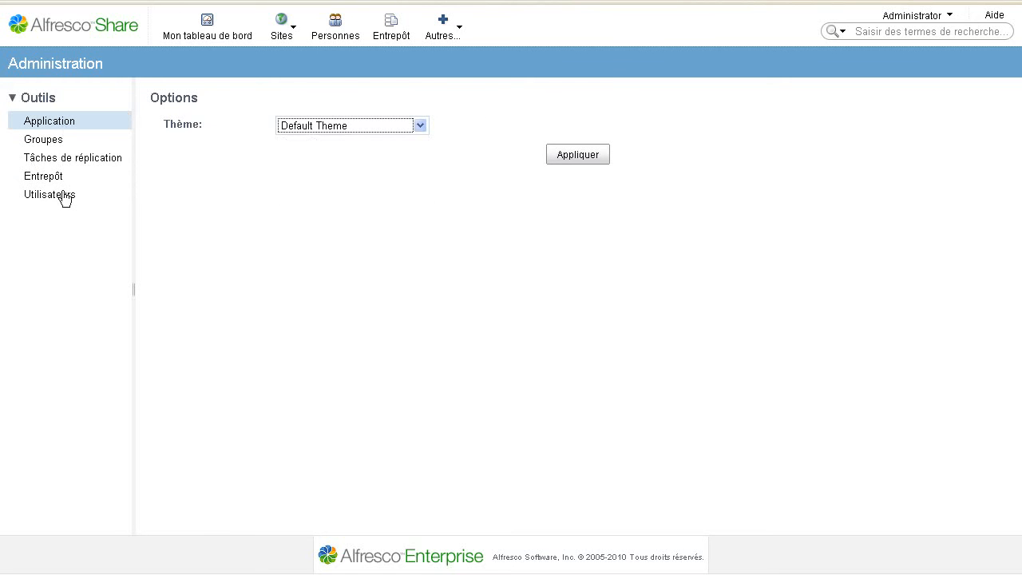
{"action": "left_click", "coordinate": [369, 235]}
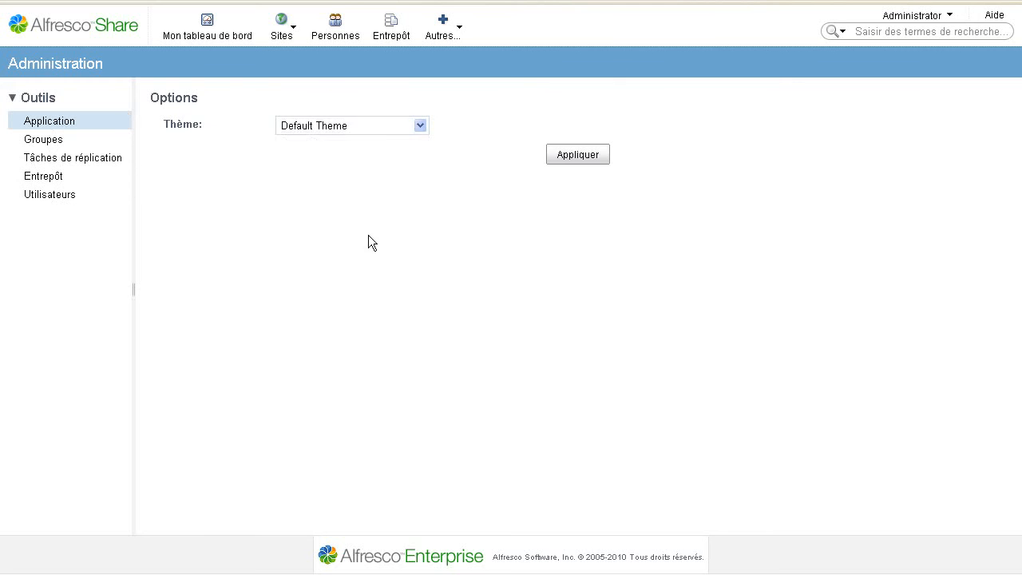